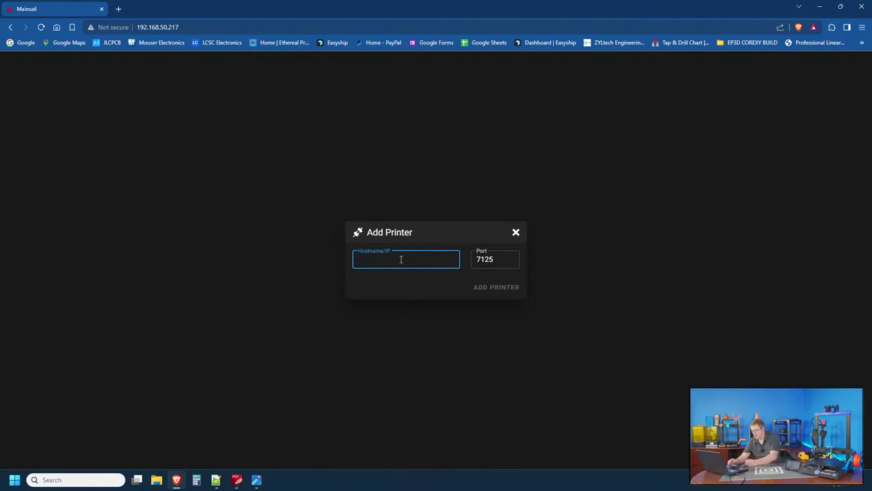
# Add the printer at 192.168.50.217 on port 7125 and connect to SWX2.
pyautogui.press('BackSpace')
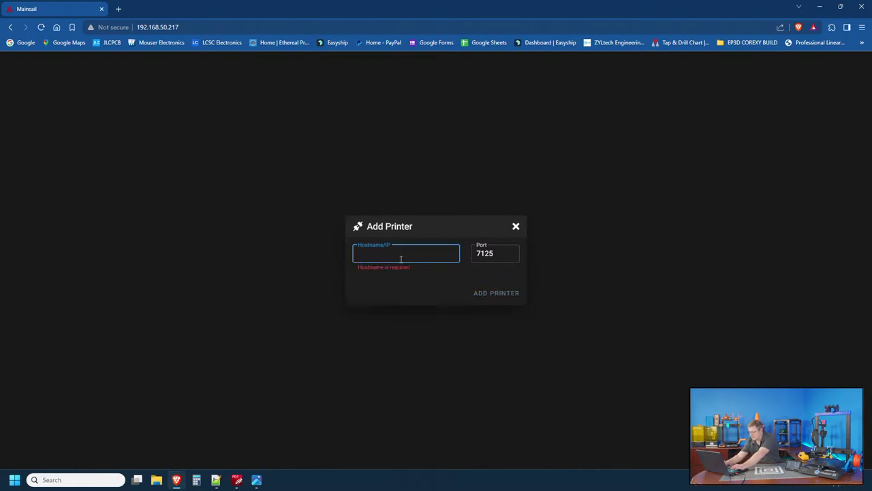
pyautogui.write('192.16')
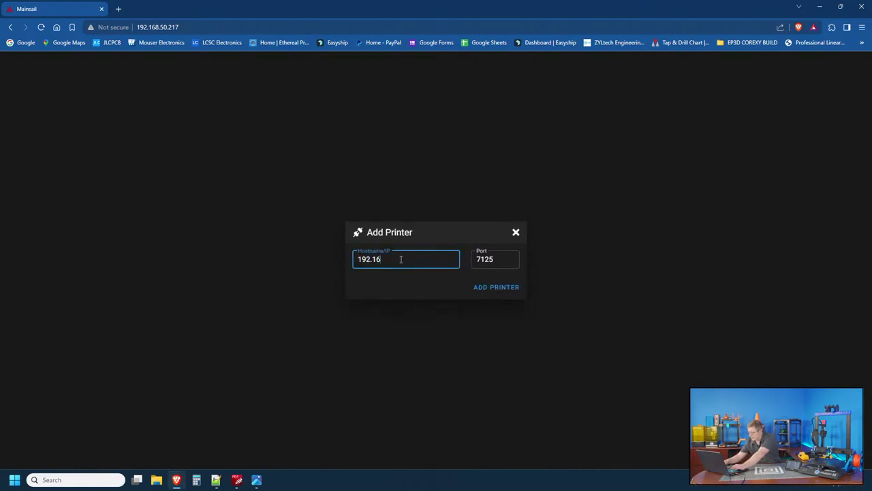
pyautogui.write('8.50.217')
pyautogui.click(492, 287)
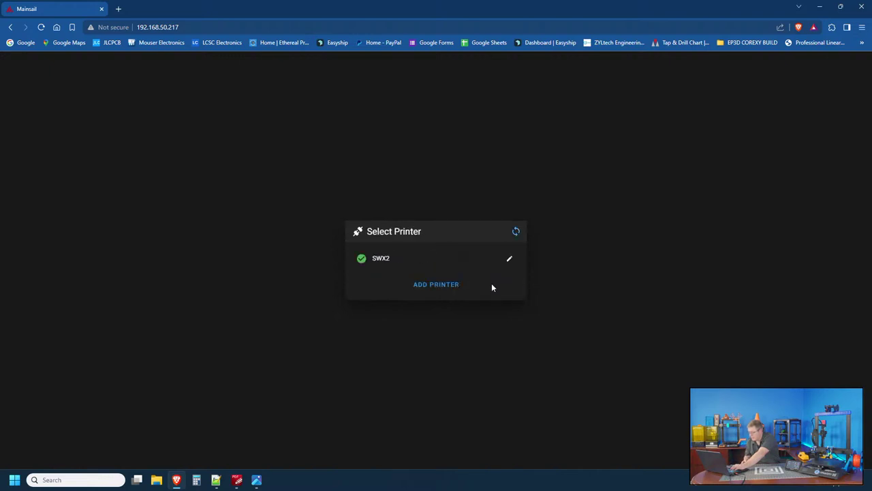
pyautogui.click(389, 259)
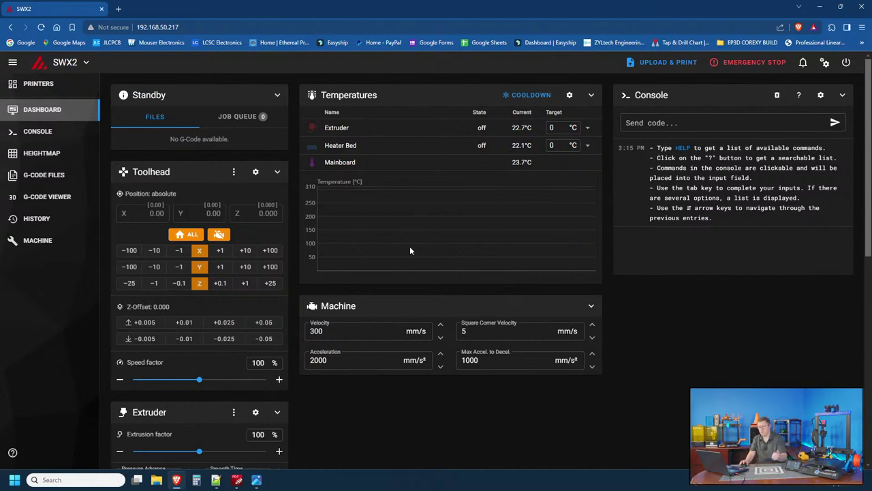
# Open printer.cfg from the machine's config files and comment out every line of the [bltouch] section.
pyautogui.click(36, 239)
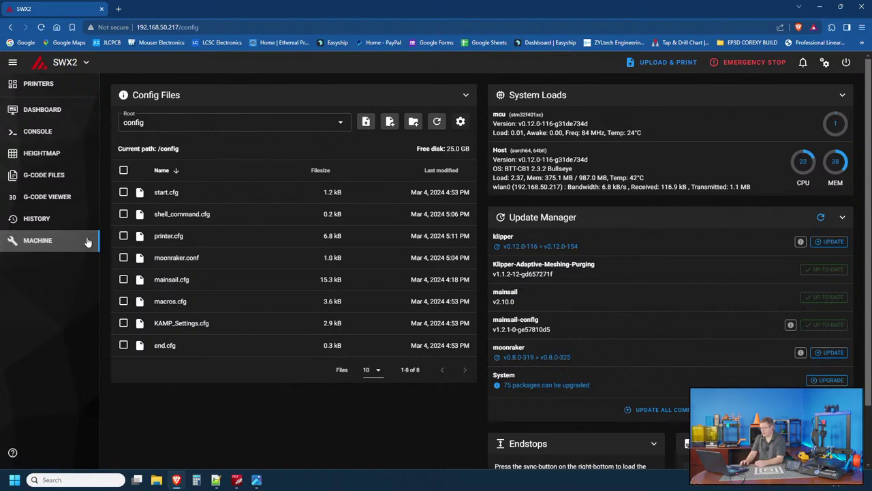
pyautogui.click(165, 236)
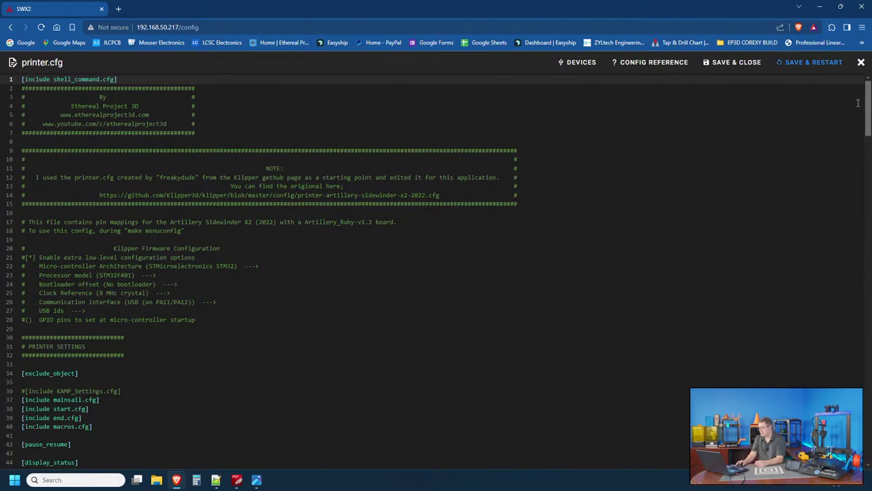
pyautogui.moveTo(870, 96); pyautogui.dragTo(869, 319)
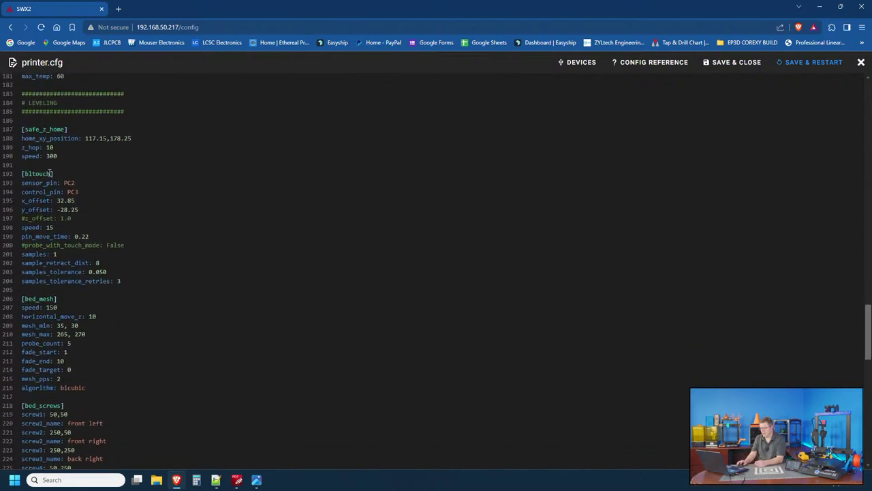
pyautogui.click(22, 174)
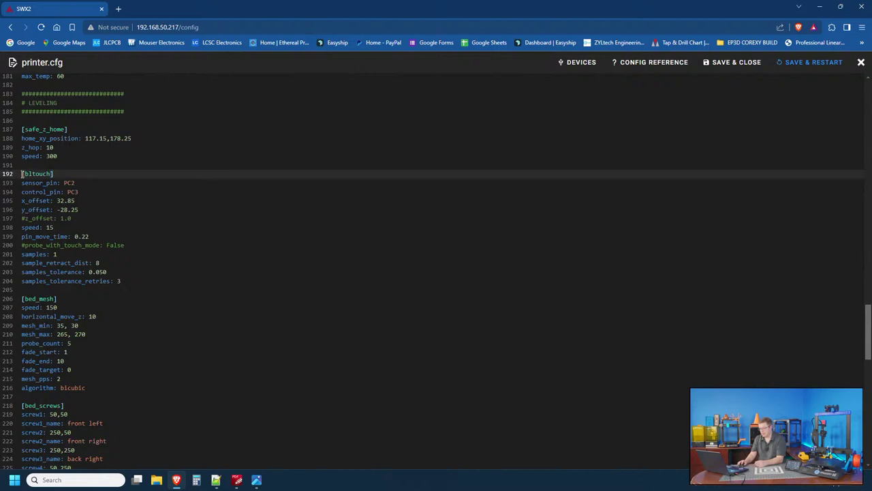
pyautogui.moveTo(20, 174); pyautogui.dragTo(20, 281)
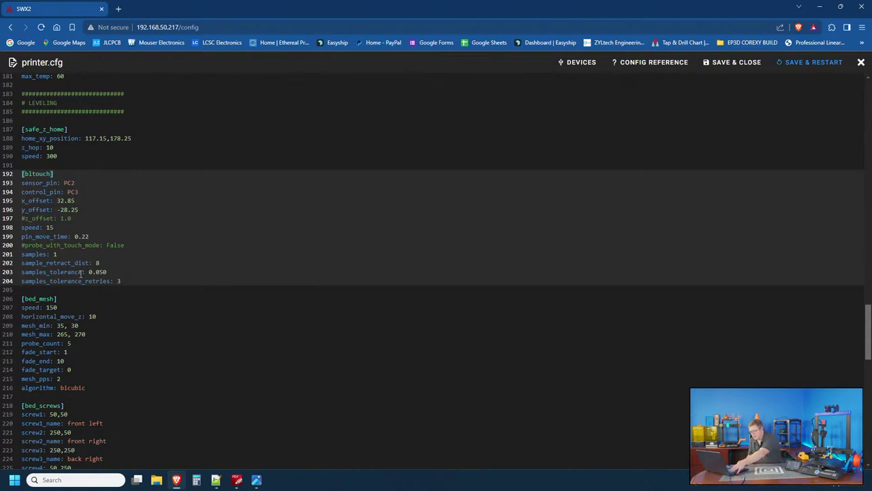
pyautogui.write('#')
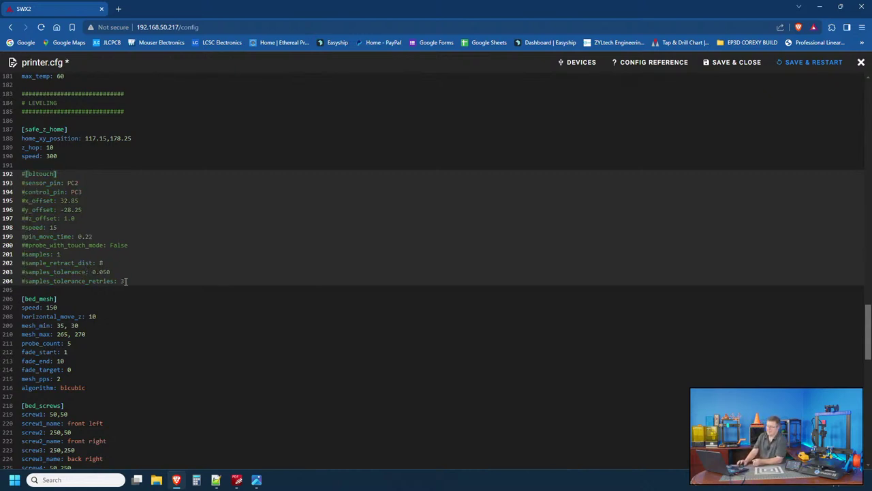
pyautogui.click(126, 280)
# Insert two blank lines after the speed setting of the [safe_z_home] section.
pyautogui.click(60, 156)
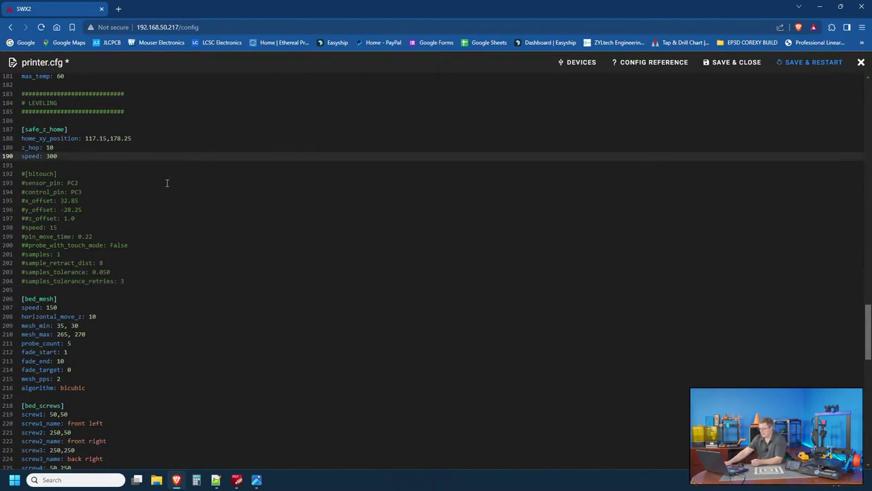
pyautogui.press('Return')
pyautogui.press('Return')
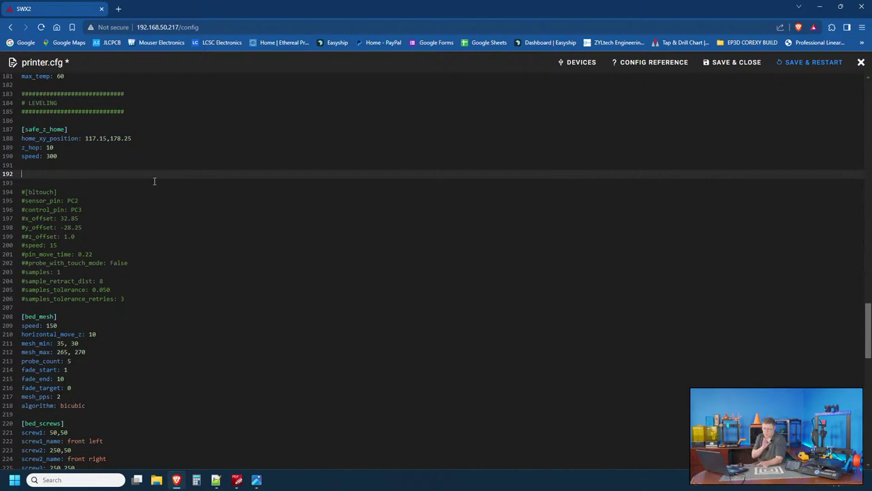
# Switch to the MicroProbe V2 manual in PDF-XChange Editor, find the probe configuration on page 15, and place it side by side with printer.cfg.
pyautogui.click(237, 479)
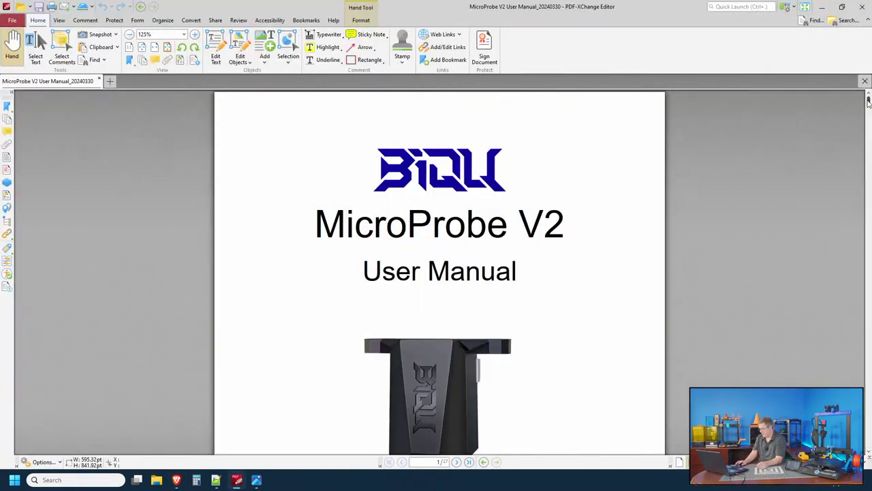
pyautogui.moveTo(868, 100); pyautogui.dragTo(832, 289)
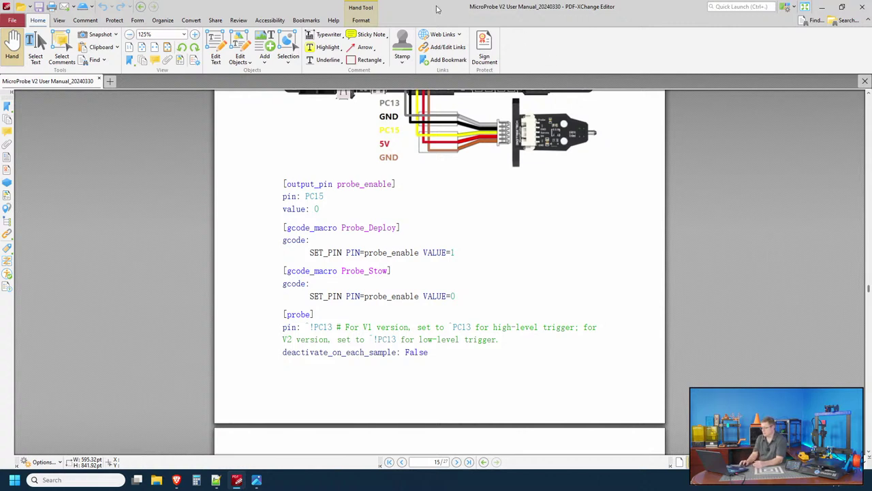
pyautogui.moveTo(459, 9); pyautogui.dragTo(871, 137)
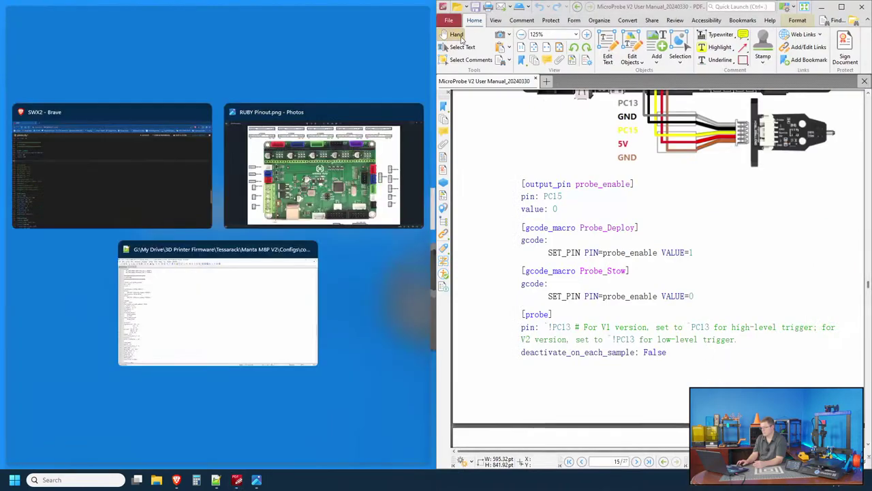
pyautogui.click(150, 161)
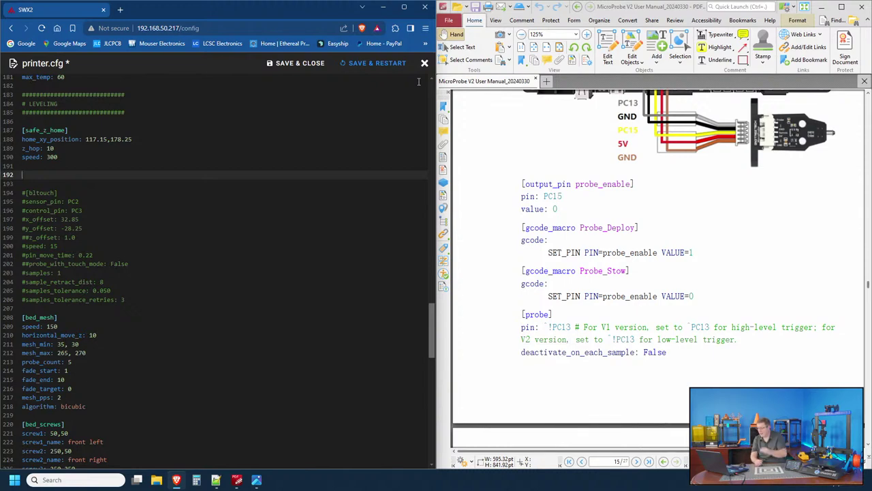
# Examine the manual's sample MicroProbe configurations for the MANTA M5P and MANTA M8P V1.1 boards.
pyautogui.scroll(5, 643, 233)
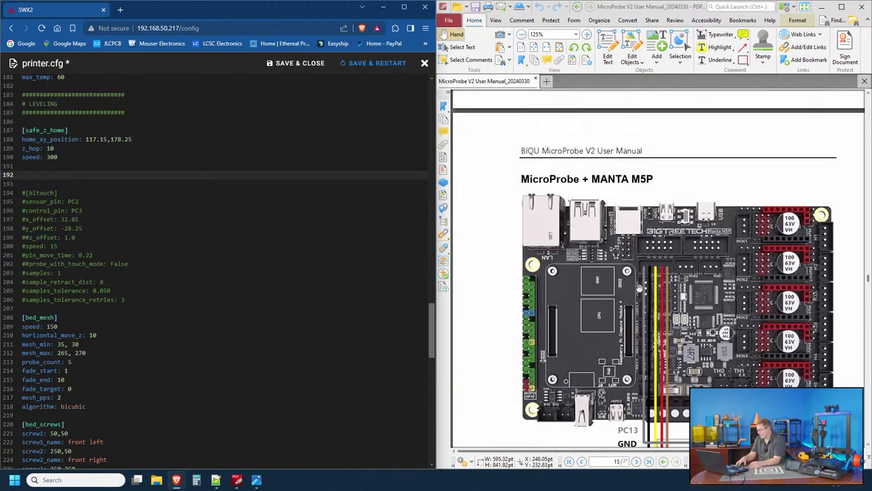
pyautogui.scroll(-2, 639, 287)
pyautogui.scroll(-10, 639, 288)
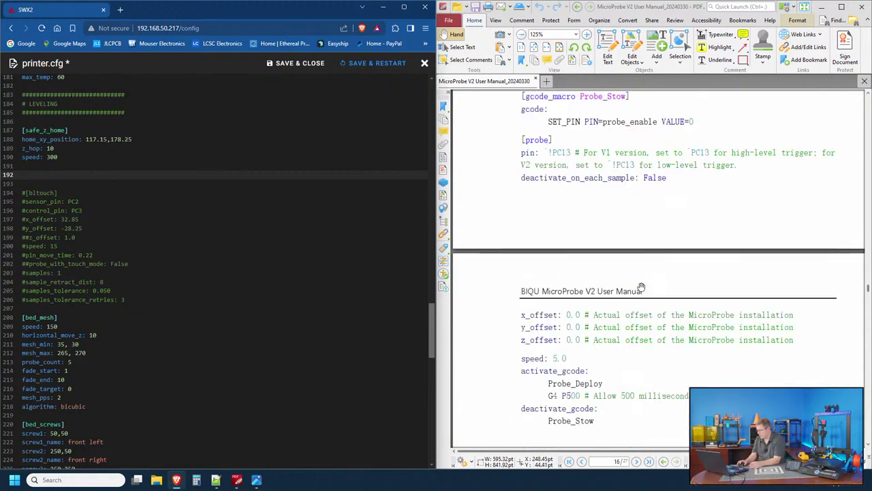
pyautogui.scroll(-8, 641, 286)
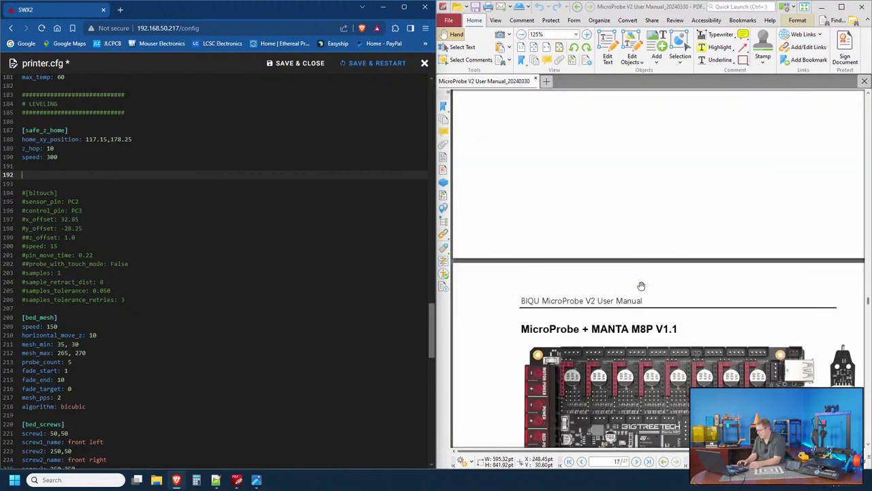
pyautogui.scroll(-3, 641, 286)
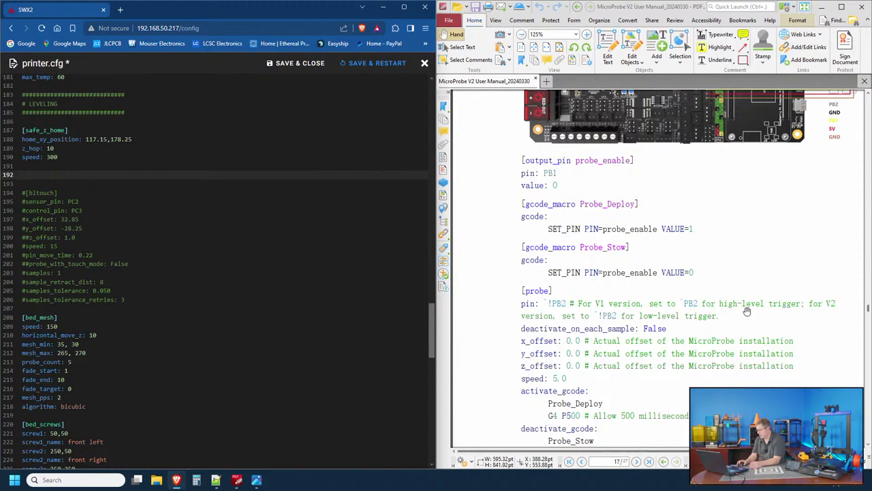
pyautogui.scroll(-5, 747, 310)
pyautogui.scroll(5, 747, 310)
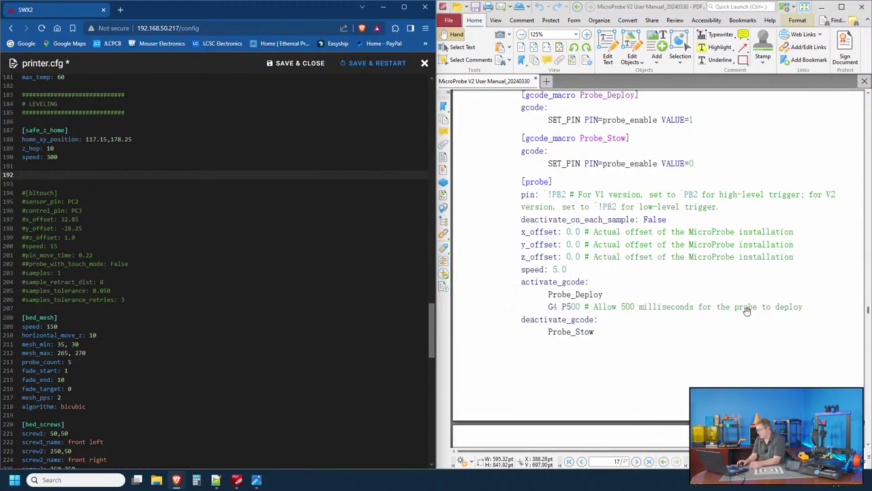
pyautogui.scroll(10, 747, 310)
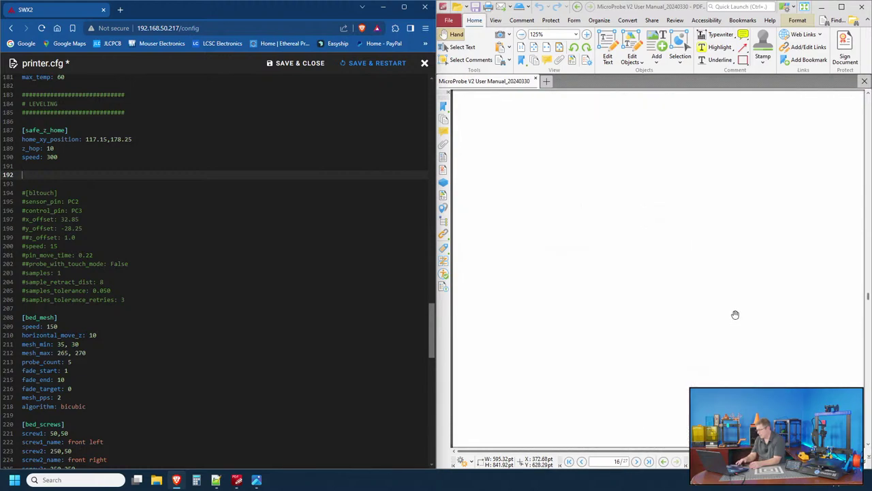
pyautogui.scroll(6, 737, 330)
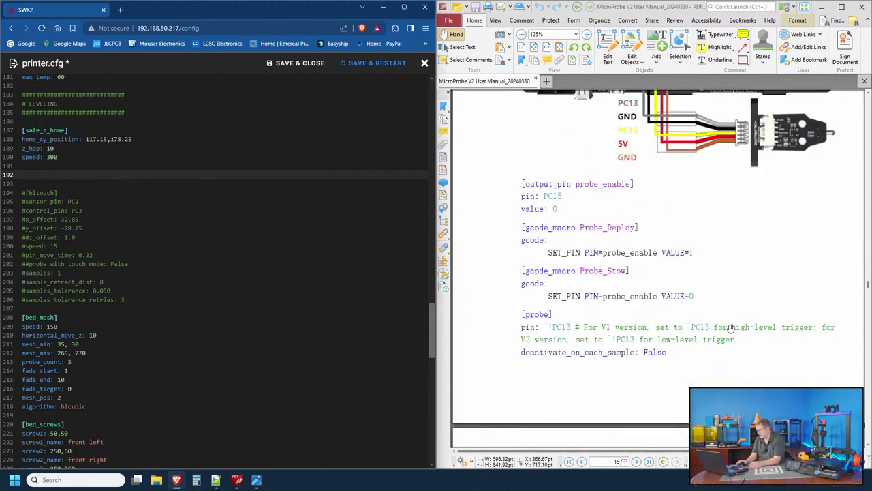
pyautogui.scroll(-10, 728, 325)
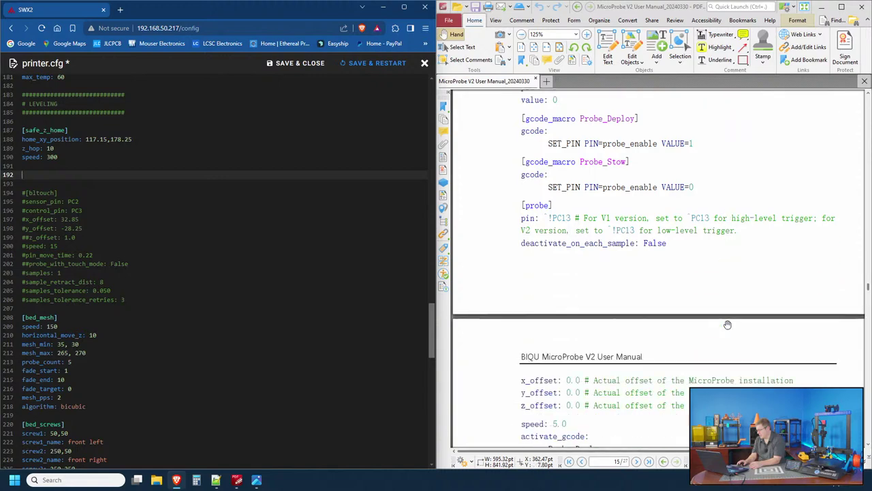
pyautogui.scroll(-12, 728, 325)
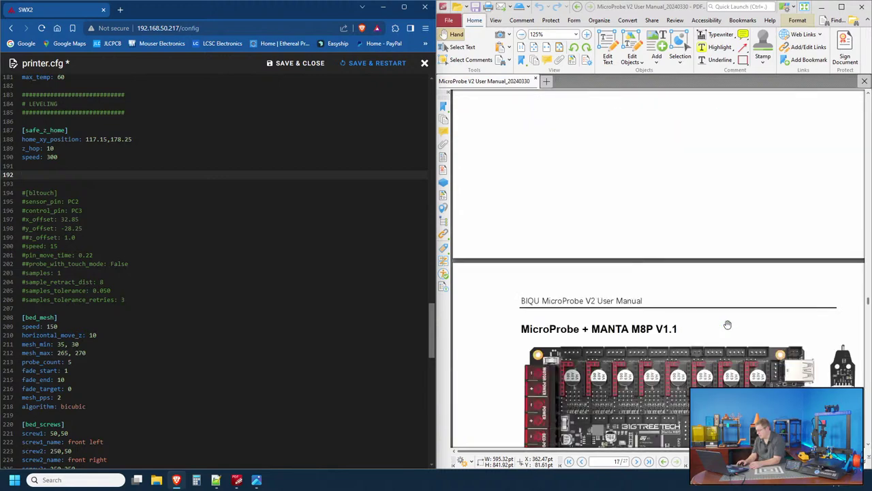
pyautogui.scroll(-2, 728, 325)
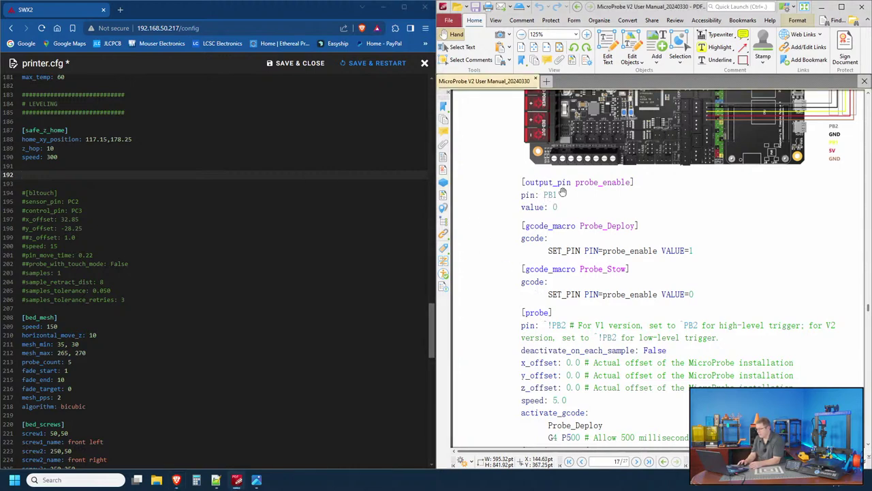
# Copy the manual's [output_pin probe_enable] block with pin PB1 and value 0 into printer.cfg above the commented-out bltouch section.
pyautogui.moveTo(563, 202)
pyautogui.mouseDown()
pyautogui.moveTo(522, 200)
pyautogui.moveTo(553, 201)
pyautogui.mouseUp()
pyautogui.click(42, 174)
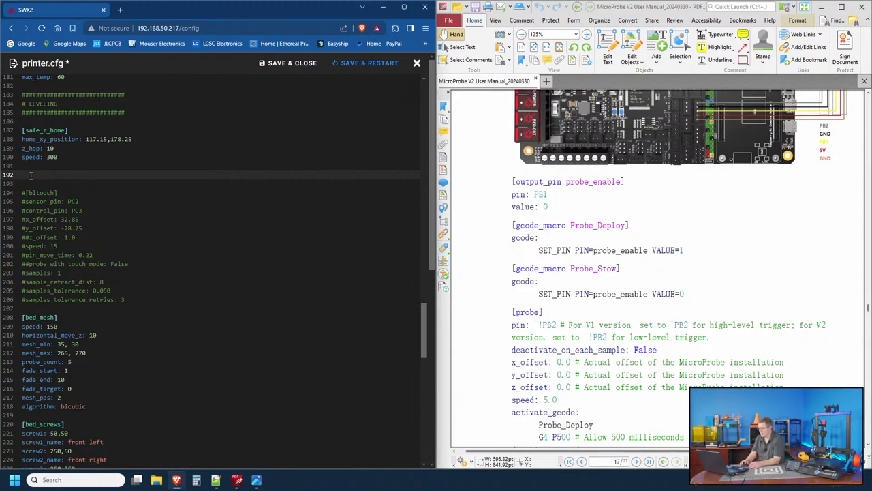
pyautogui.write('[')
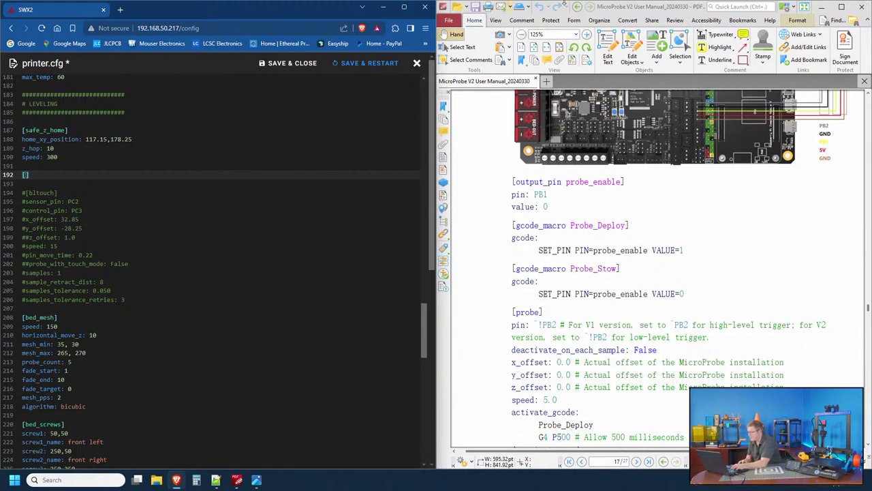
pyautogui.click(608, 45)
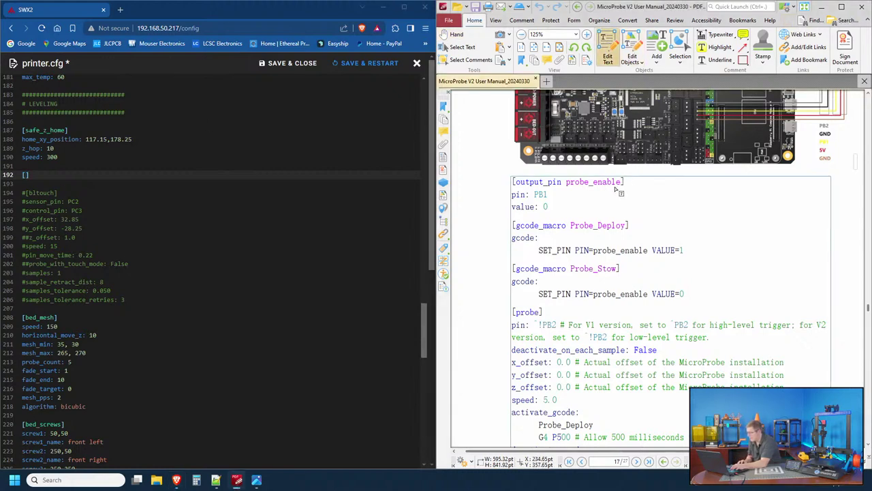
pyautogui.click(525, 196)
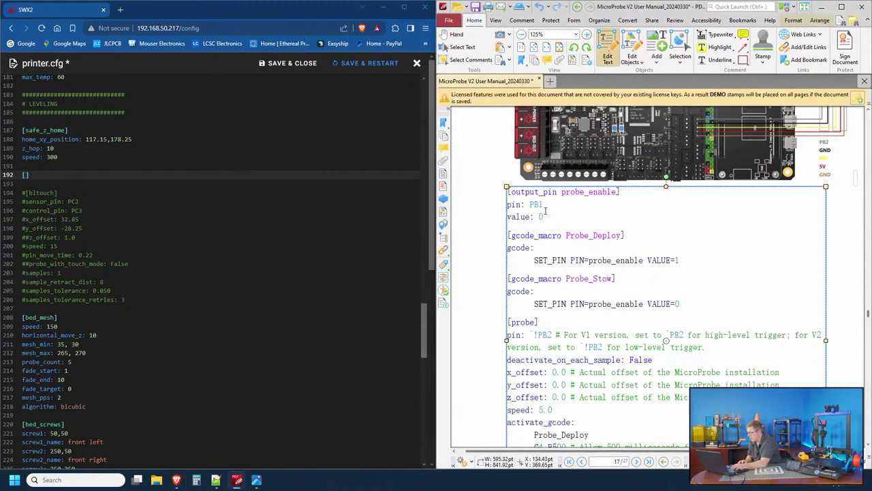
pyautogui.moveTo(526, 204); pyautogui.dragTo(508, 191)
pyautogui.hotkey('ctrl', 'c')
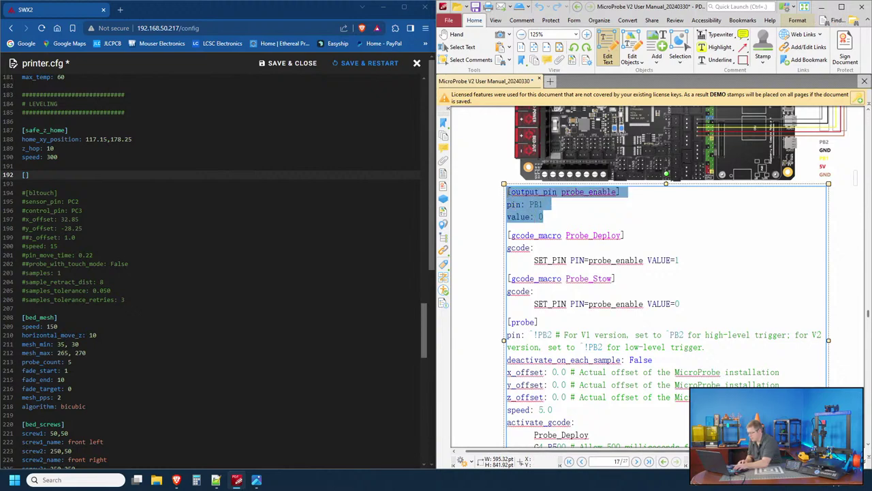
pyautogui.click(37, 175)
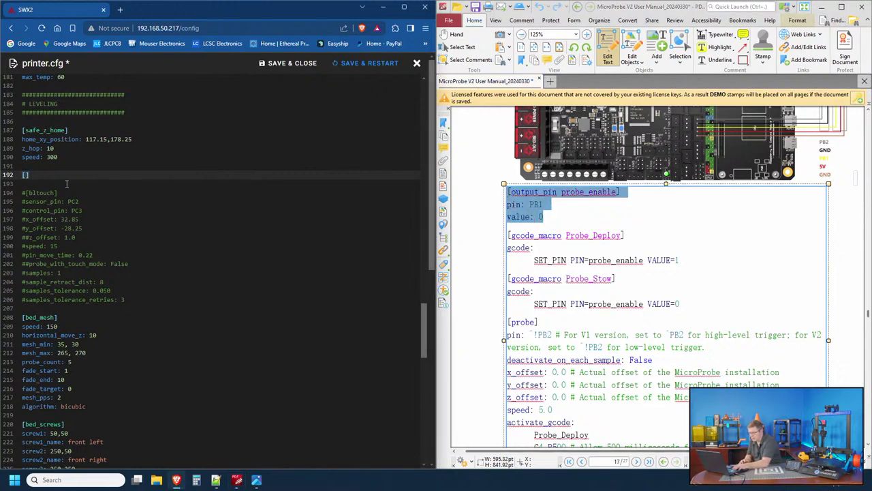
pyautogui.hotkey('ctrl', 'v')
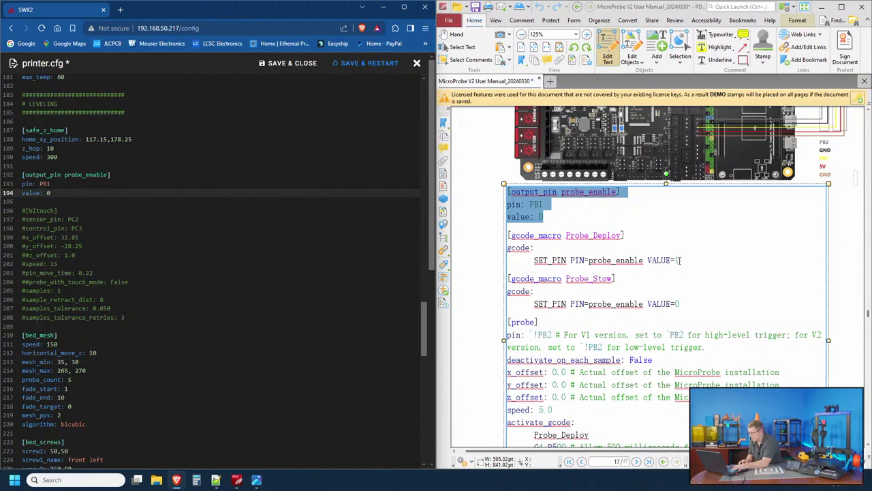
# Copy the manual's [gcode_macro Probe_Deploy] block with VALUE=1 into printer.cfg below the [output_pin probe_enable] section, separated by a blank line.
pyautogui.moveTo(680, 260); pyautogui.dragTo(508, 235)
pyautogui.hotkey('ctrl', 'c')
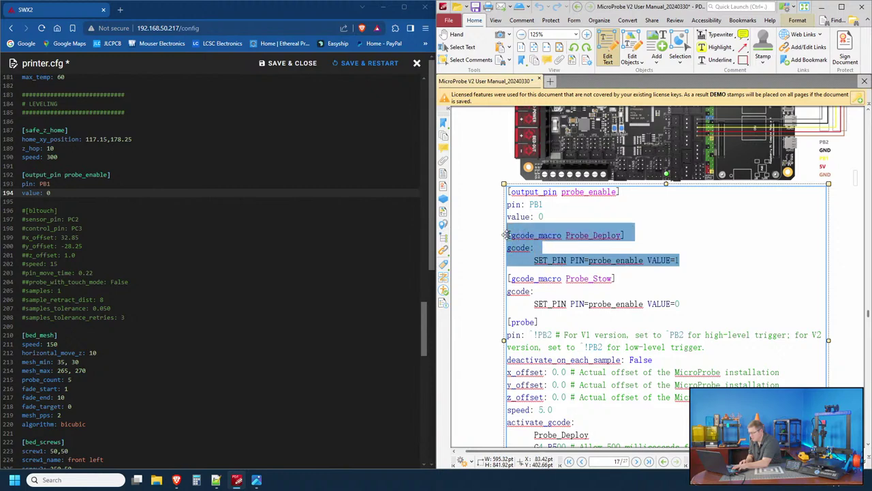
pyautogui.click(67, 195)
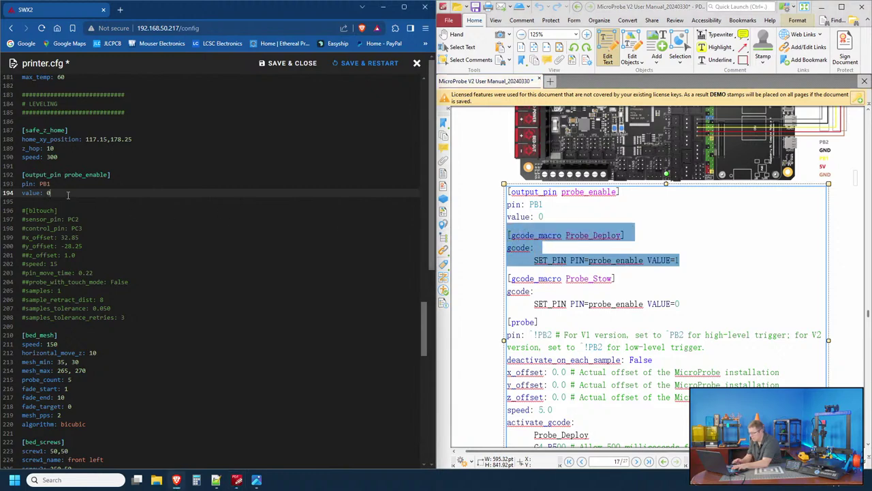
pyautogui.press('Return')
pyautogui.press('Return')
pyautogui.hotkey('ctrl', 'v')
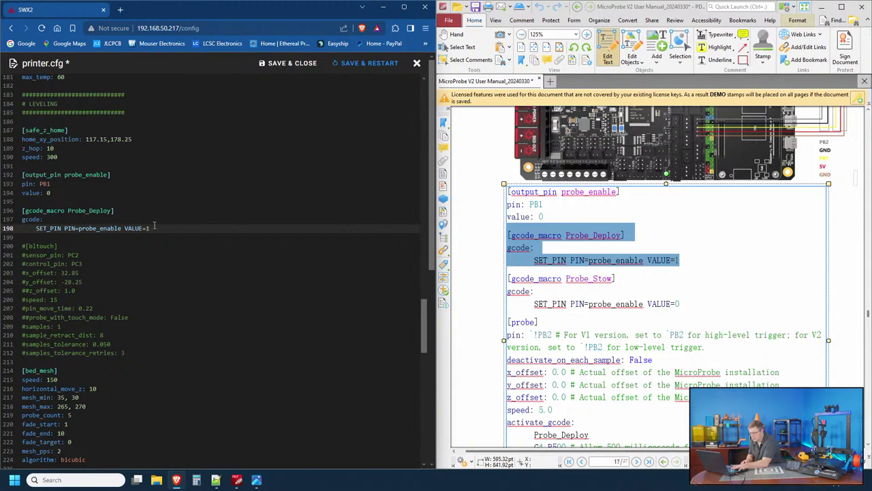
# Copy the manual's [gcode_macro Probe_Stow] block with VALUE=0 into printer.cfg below the Probe_Deploy macro, separated by a blank line.
pyautogui.moveTo(685, 304); pyautogui.dragTo(507, 278)
pyautogui.hotkey('ctrl', 'c')
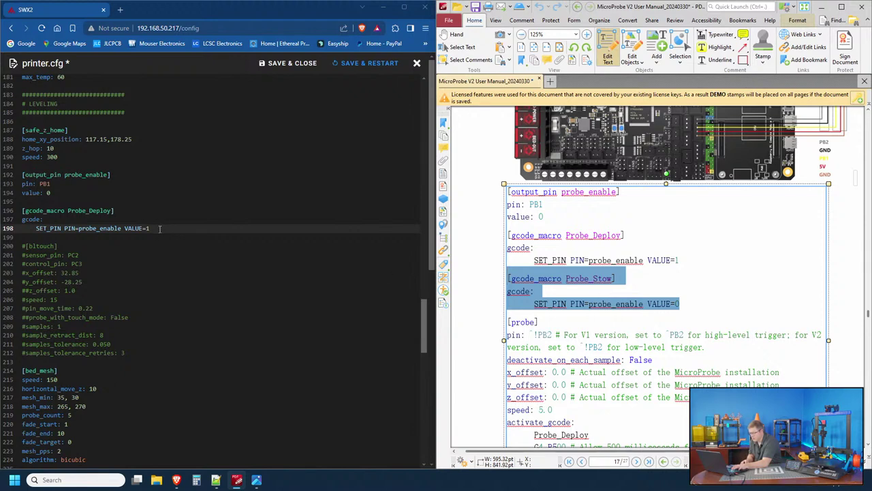
pyautogui.press('Down')
pyautogui.press('Return')
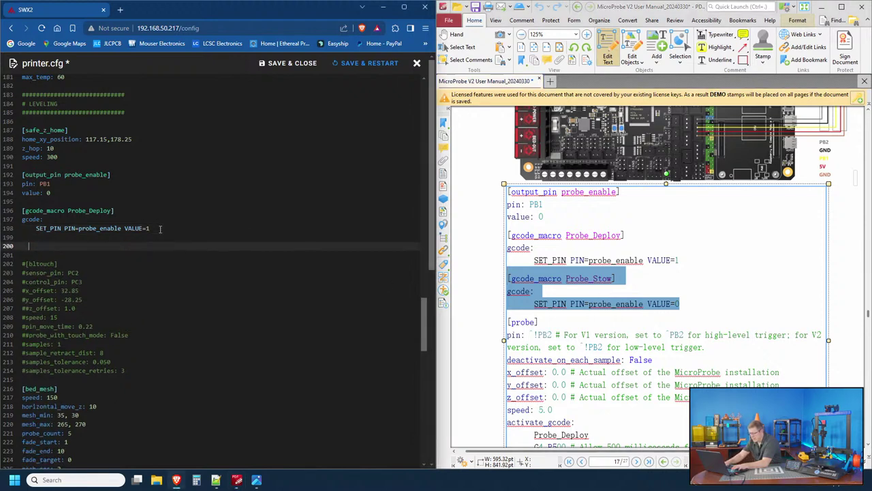
pyautogui.hotkey('ctrl', 'v')
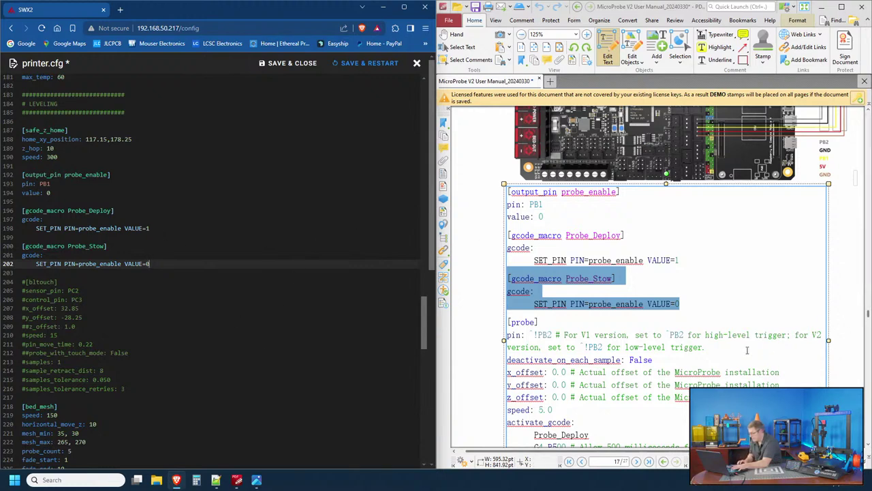
# Copy the manual's entire [probe] section, through the Probe_Stow line of deactivate_gcode, into printer.cfg below the Probe_Stow macro.
pyautogui.scroll(-3, 661, 347)
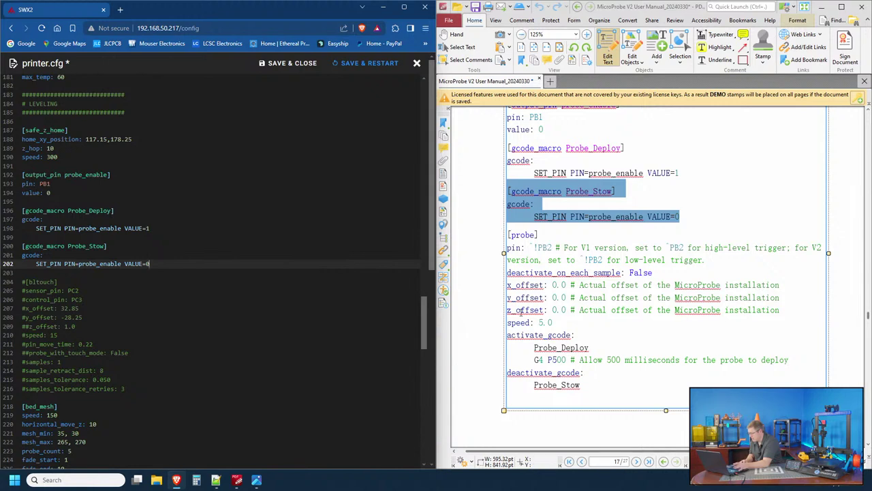
pyautogui.moveTo(792, 361); pyautogui.dragTo(634, 332)
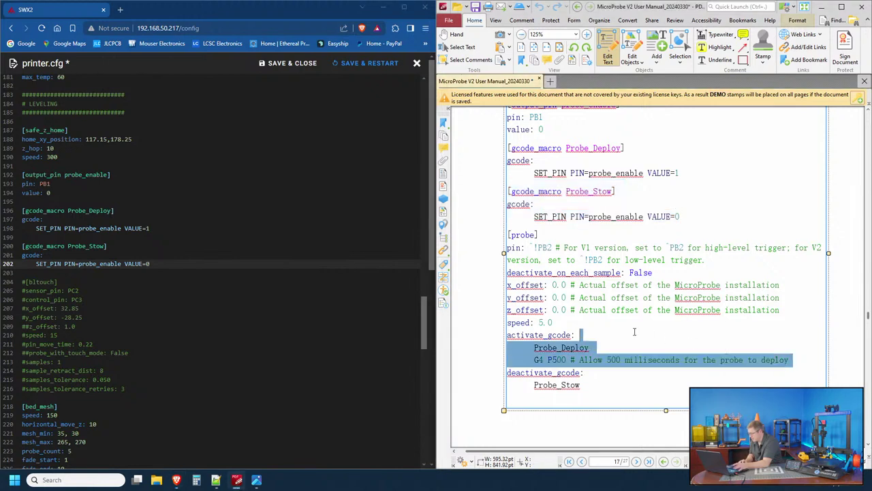
pyautogui.moveTo(584, 385); pyautogui.dragTo(505, 236)
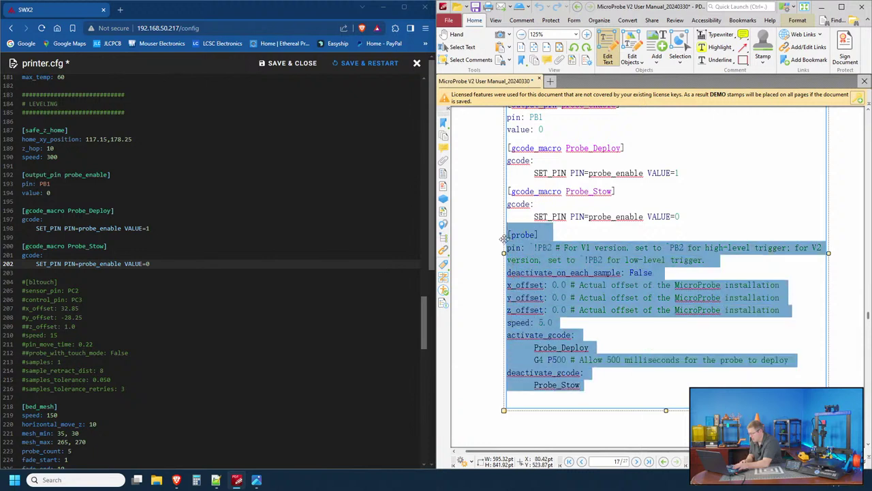
pyautogui.click(165, 264)
pyautogui.press('Return')
pyautogui.press('Return')
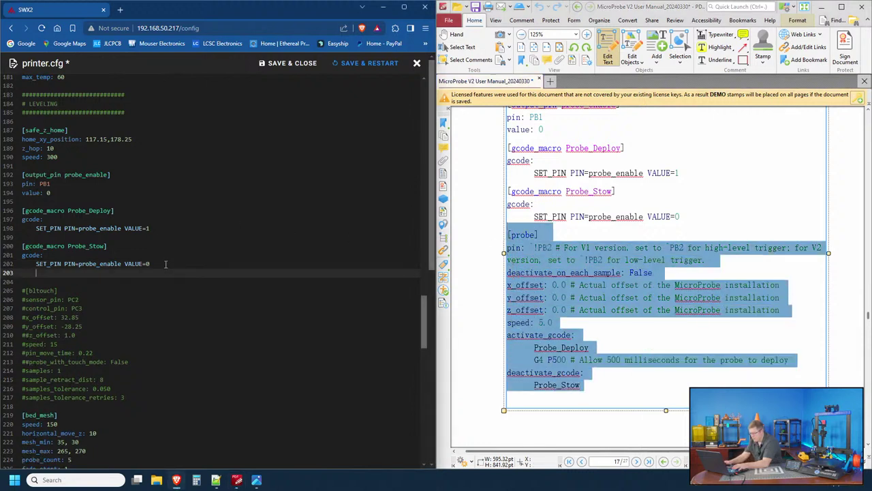
pyautogui.hotkey('ctrl', 'v')
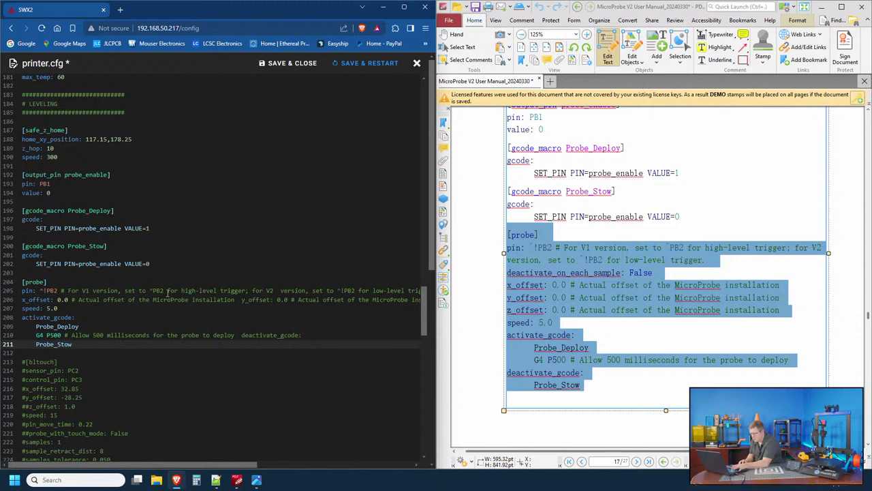
# Split the run-together lines of the pasted [probe] section so deactivate_on_each_sample, y_offset and z_offset each start on their own line.
pyautogui.moveTo(159, 467); pyautogui.dragTo(284, 464)
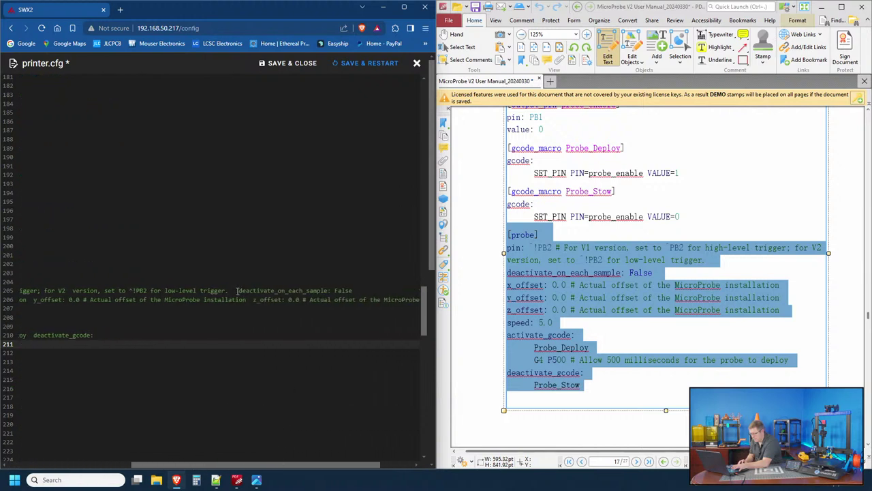
pyautogui.click(237, 291)
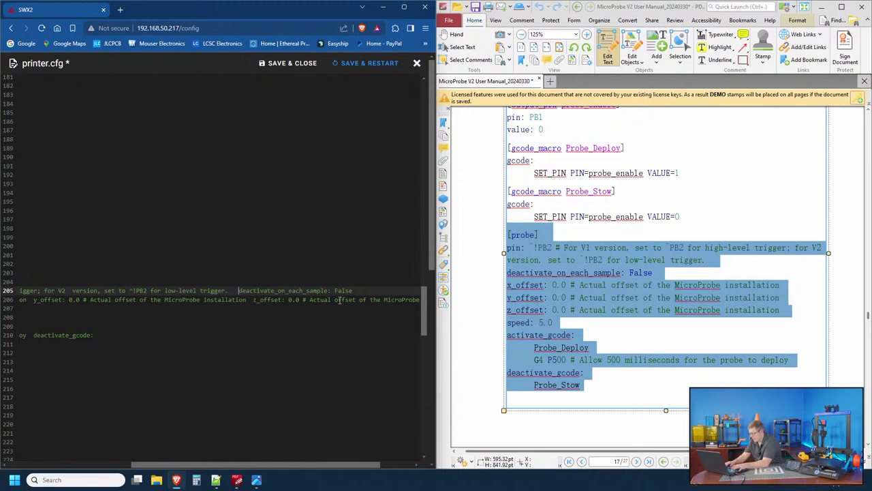
pyautogui.press('Return')
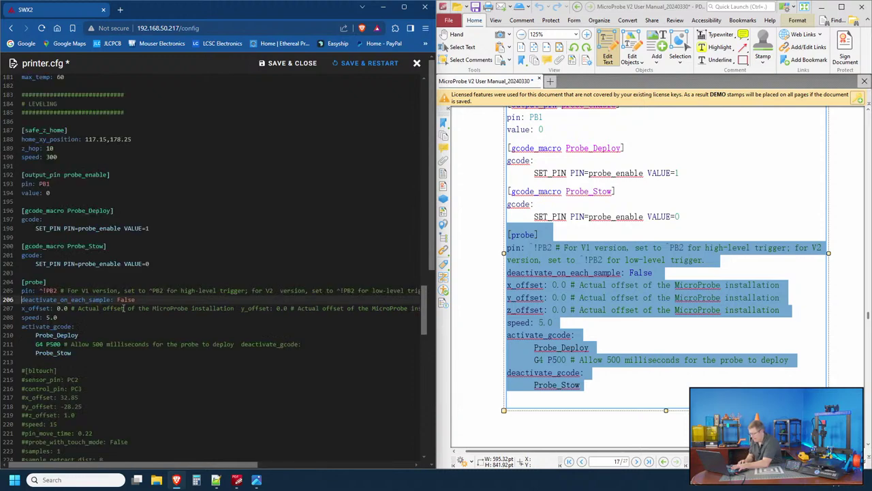
pyautogui.click(242, 308)
pyautogui.press('Return')
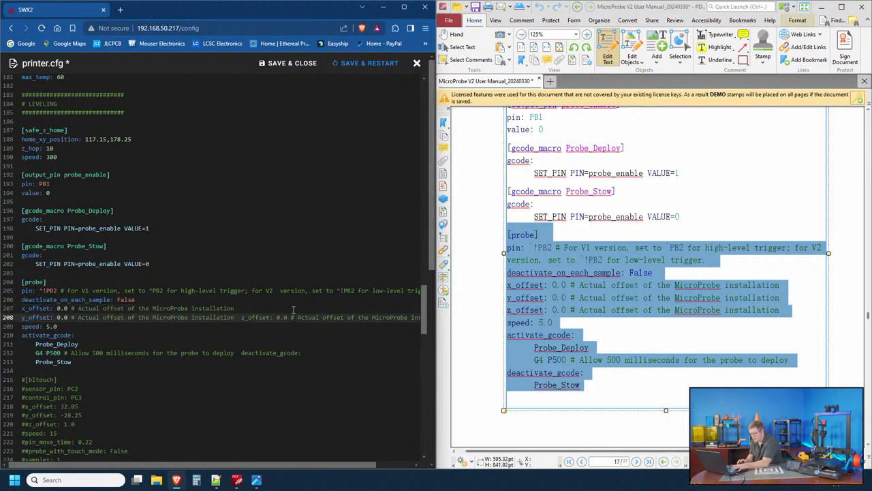
pyautogui.click(242, 317)
pyautogui.press('Return')
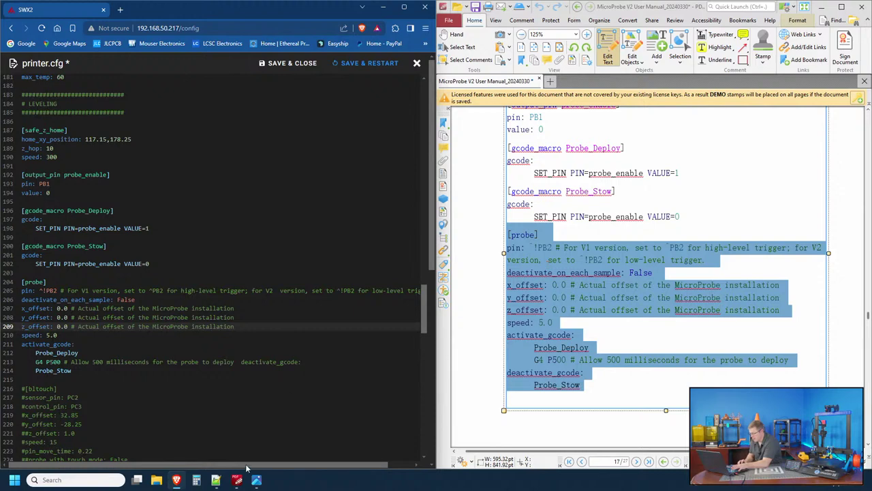
# Move deactivate_gcode out of the G4 P500 comment onto its own unindented line above Probe_Stow.
pyautogui.moveTo(248, 465); pyautogui.dragTo(210, 461)
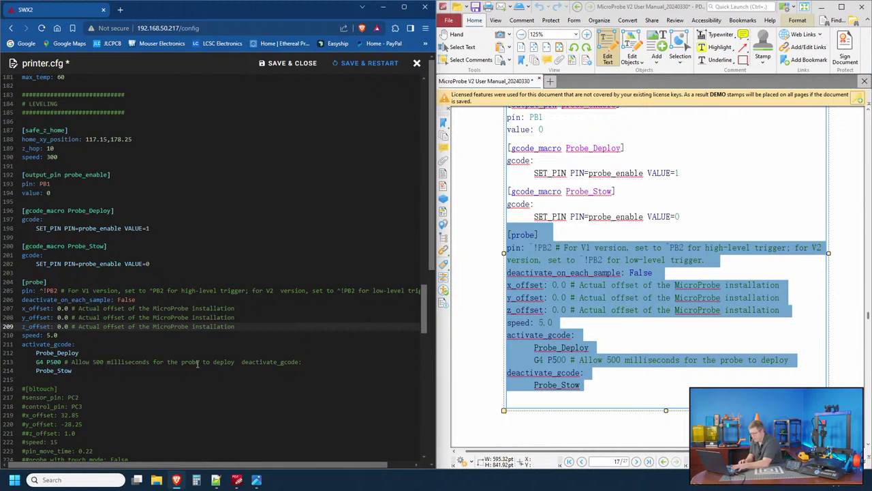
pyautogui.click(242, 362)
pyautogui.press('Return')
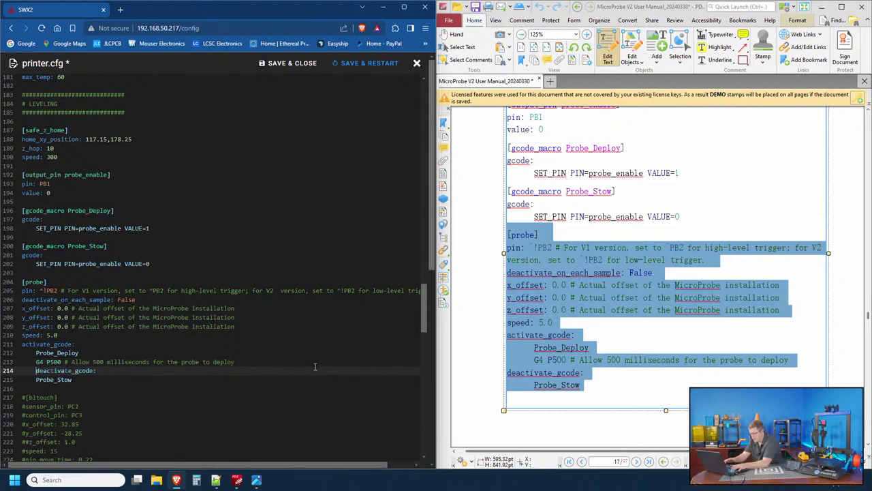
pyautogui.press('BackSpace')
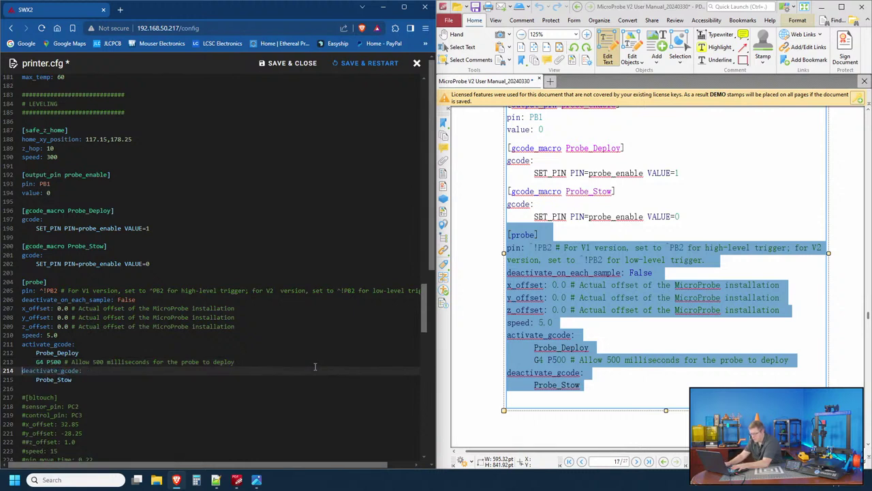
pyautogui.press('Return')
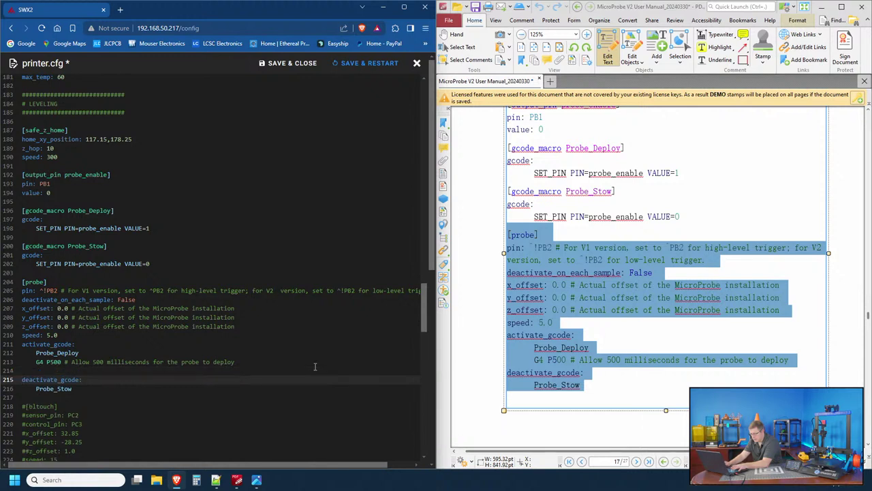
pyautogui.click(24, 344)
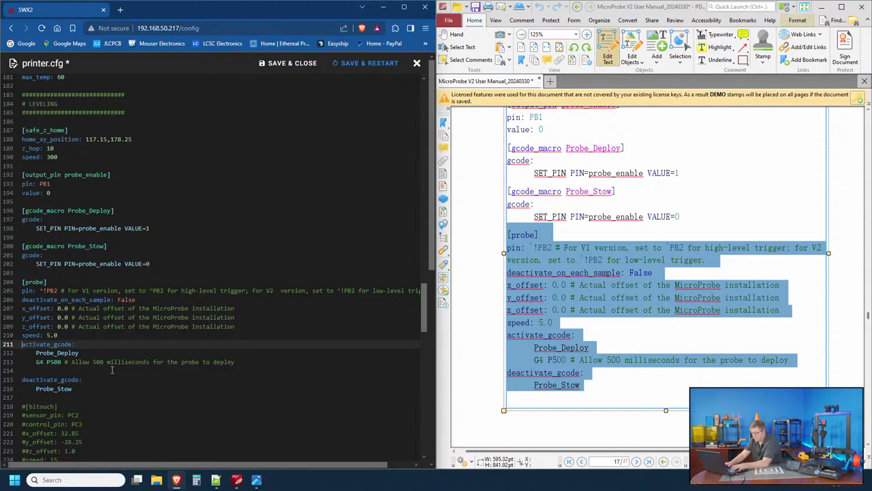
pyautogui.press('Down')
pyautogui.press('Down')
pyautogui.press('Down')
pyautogui.press('Down')
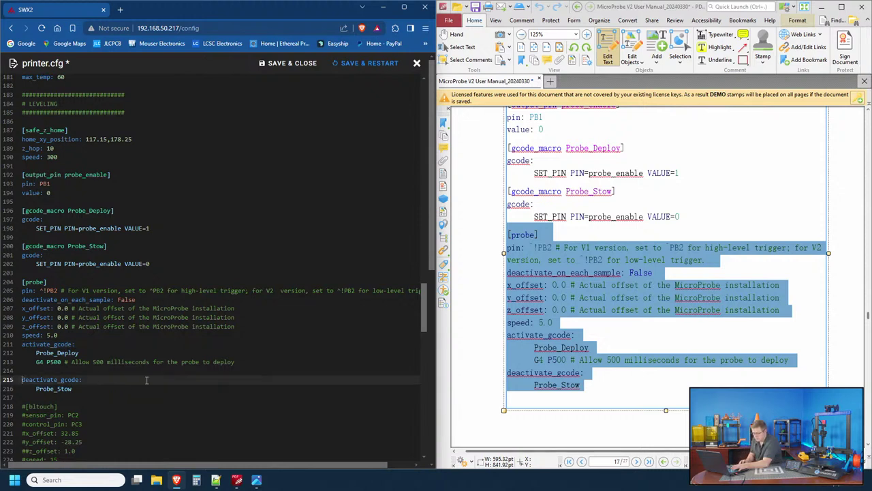
pyautogui.press('BackSpace')
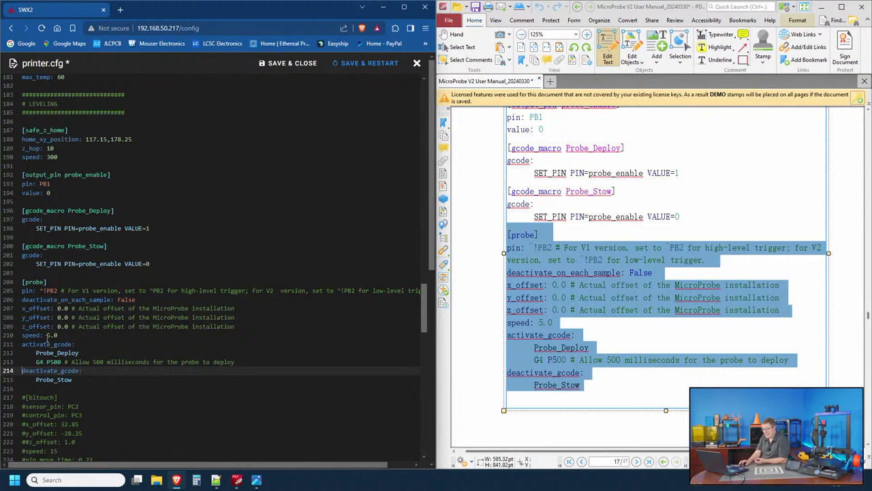
# Check the Z-probe pins in the RUBY Pinout.png image and set the [output_pin probe_enable] pin to PC3 in printer.cfg.
pyautogui.click(53, 184)
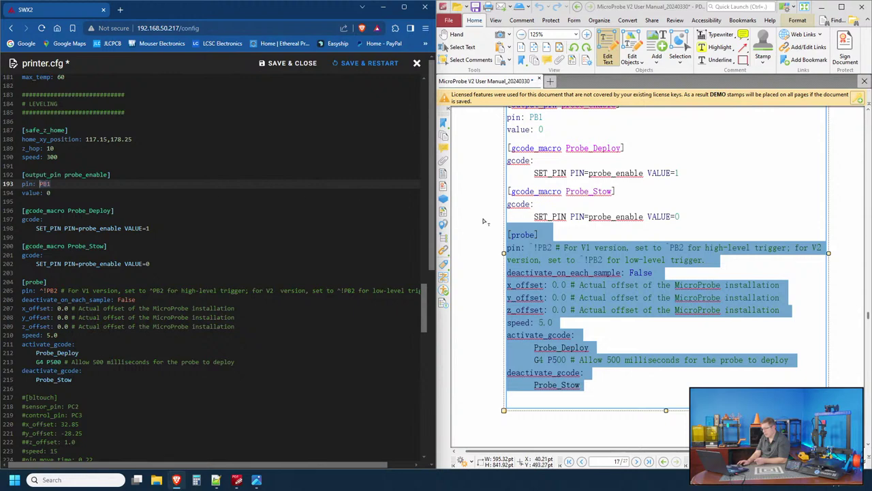
pyautogui.scroll(5, 606, 237)
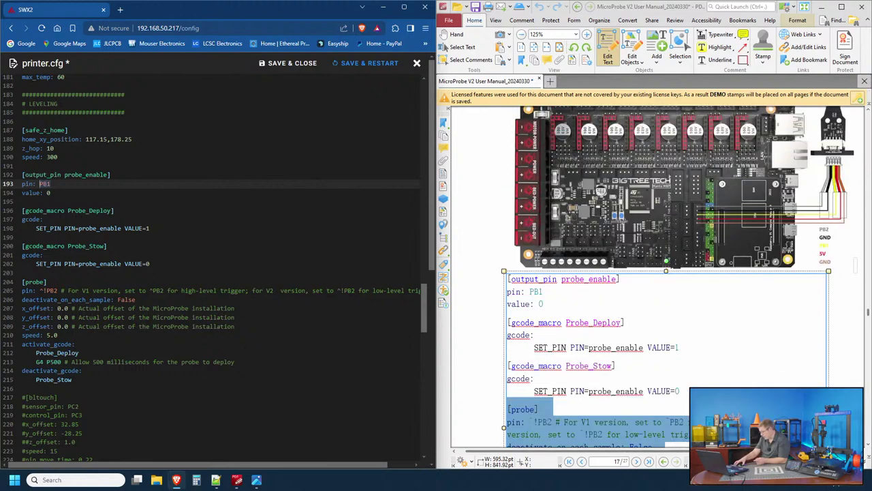
pyautogui.scroll(-4, 668, 272)
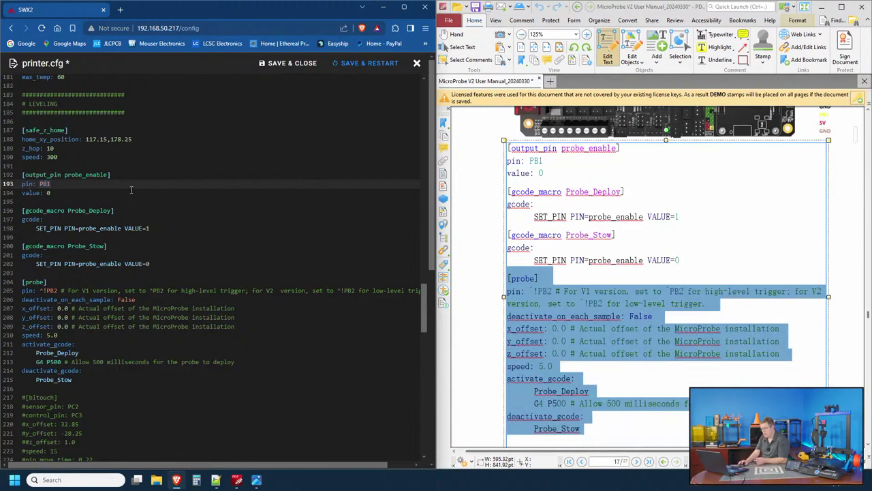
pyautogui.click(257, 481)
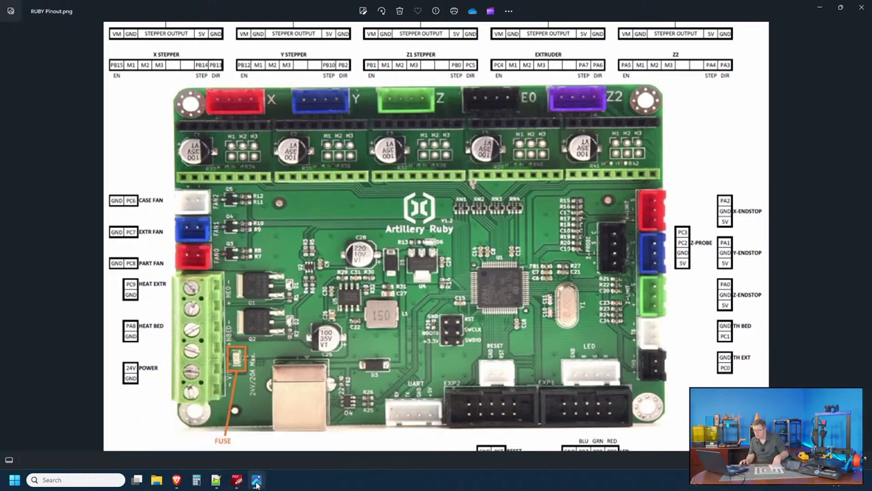
pyautogui.click(176, 480)
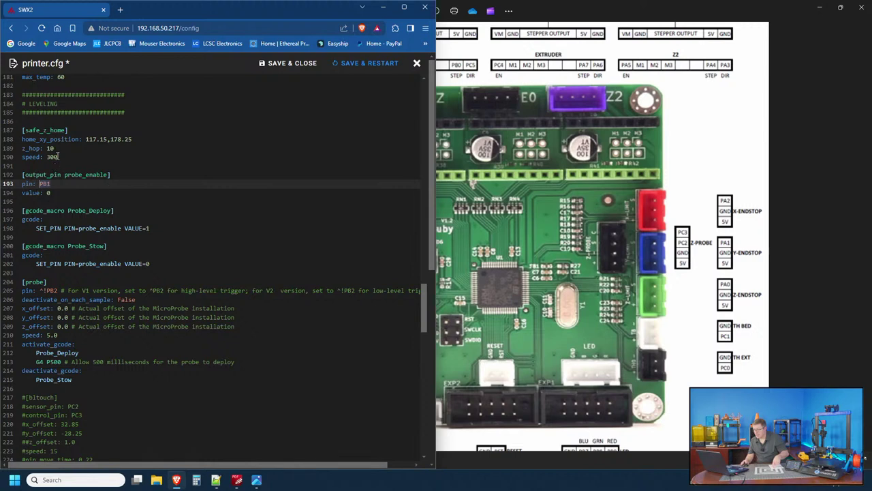
pyautogui.write('P')
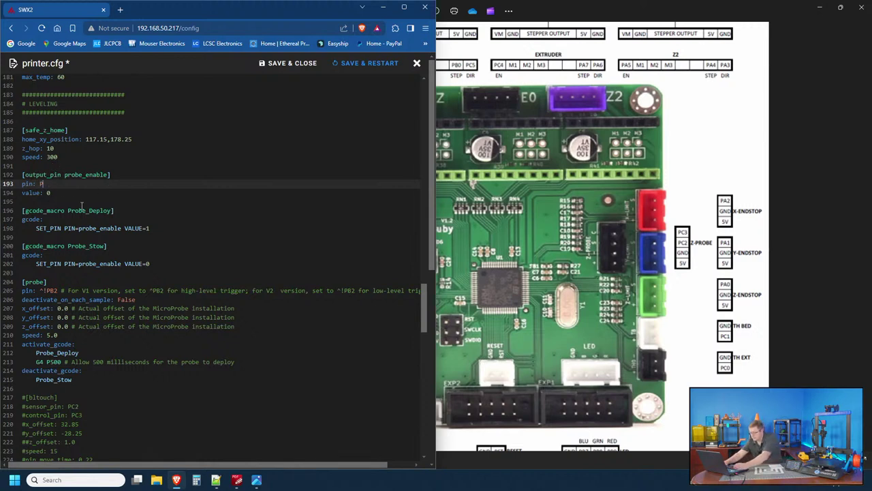
pyautogui.write('C3')
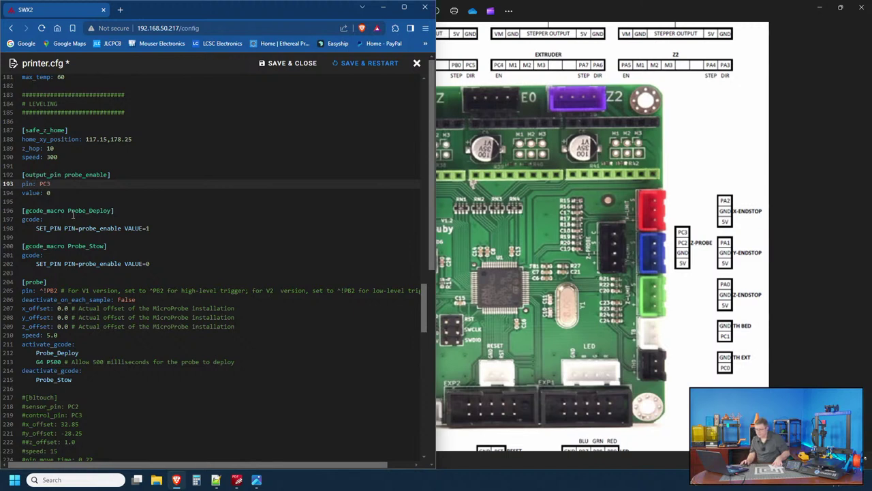
# Change the [probe] pin in printer.cfg to ^!PC2.
pyautogui.doubleClick(51, 291)
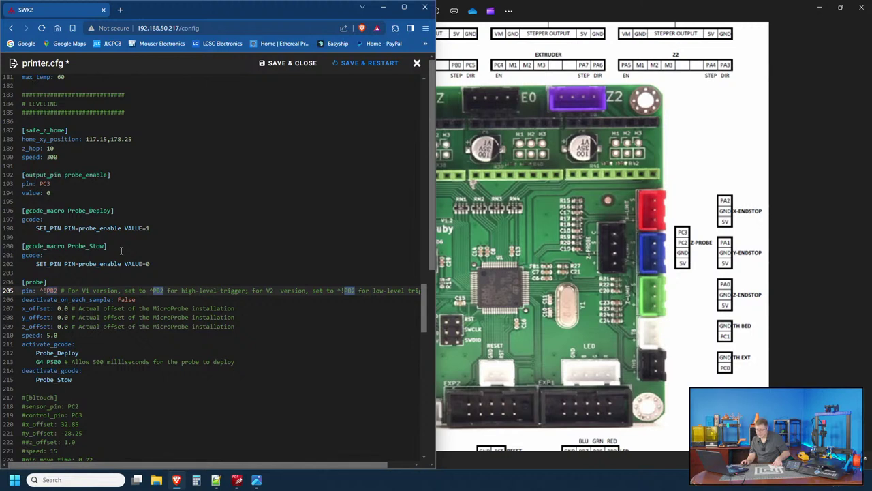
pyautogui.click(52, 290)
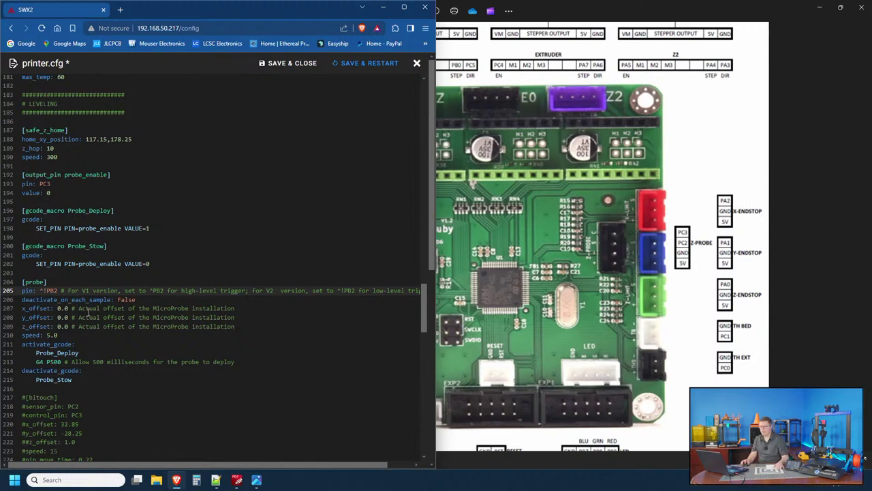
pyautogui.press('Right')
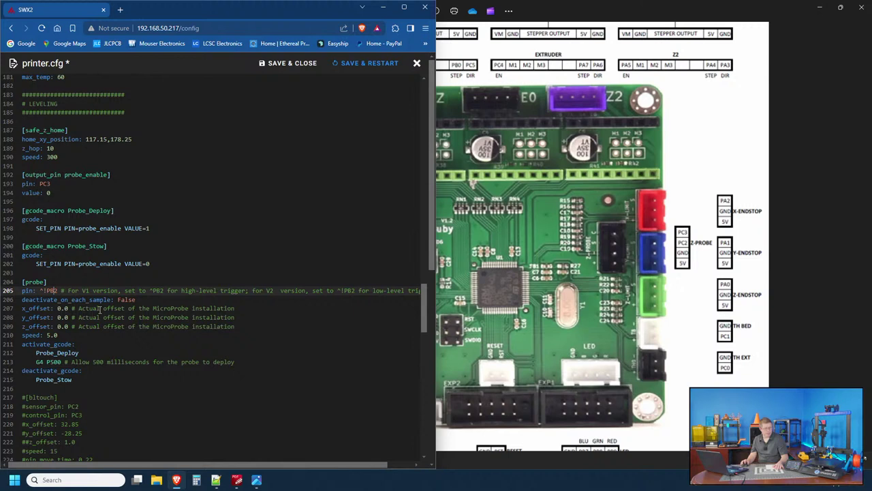
pyautogui.press('Right')
pyautogui.press('Right')
pyautogui.press('Right')
pyautogui.press('Right')
pyautogui.press('Right')
pyautogui.press('Right')
pyautogui.press('Right')
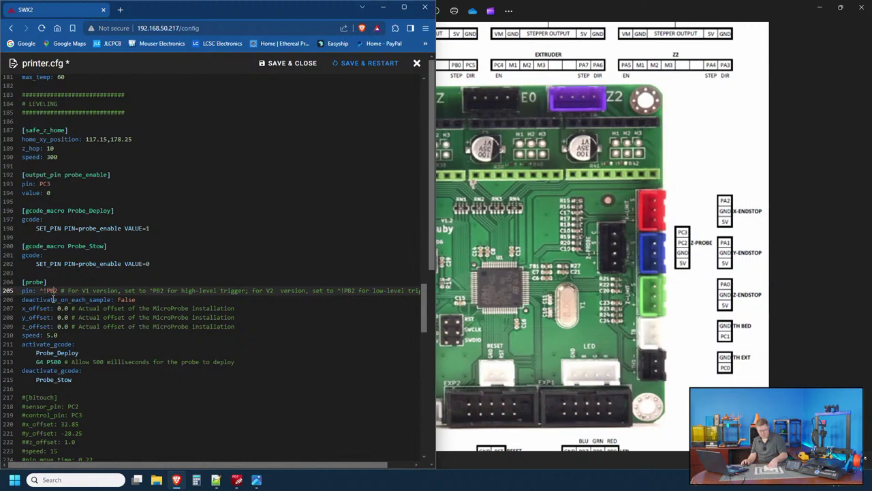
pyautogui.press('BackSpace')
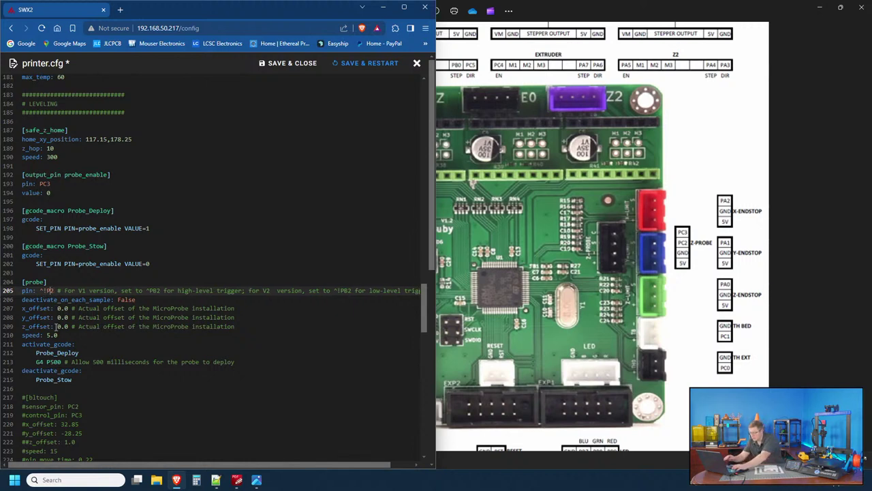
pyautogui.write('C')
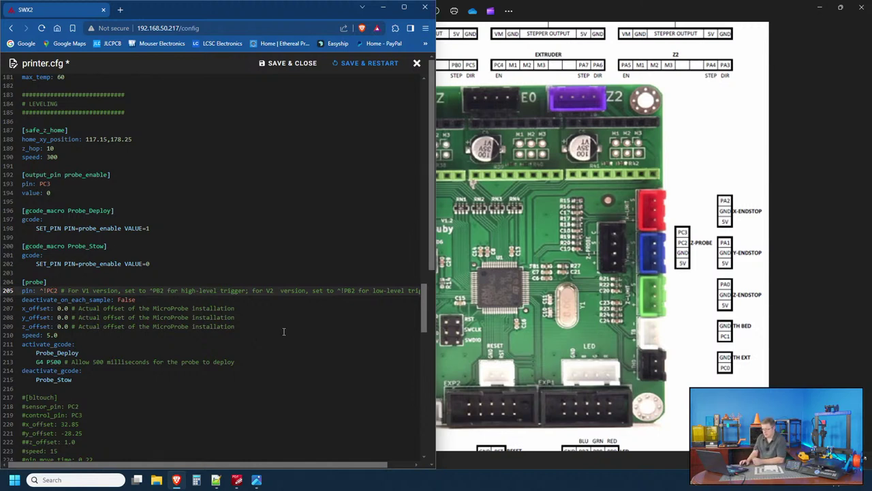
# Set the [probe] section's x_offset to 32.63 and y_offset to -28.05.
pyautogui.moveTo(70, 308); pyautogui.dragTo(58, 308)
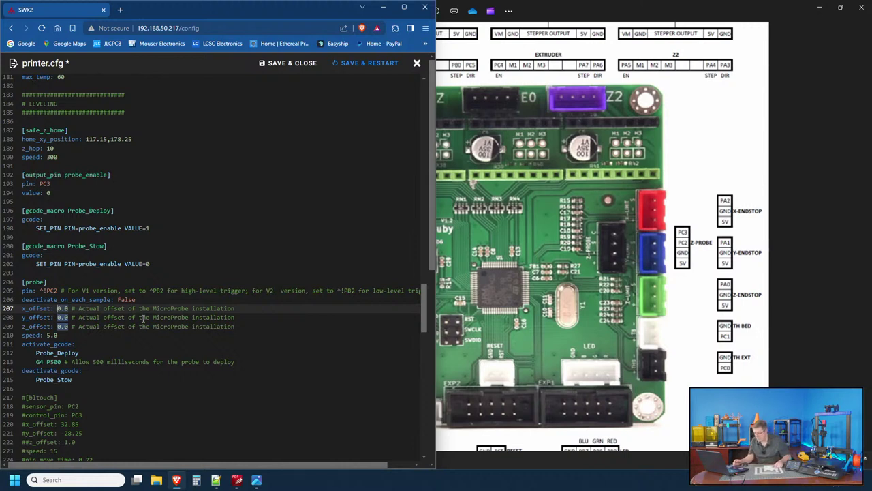
pyautogui.write('32.6')
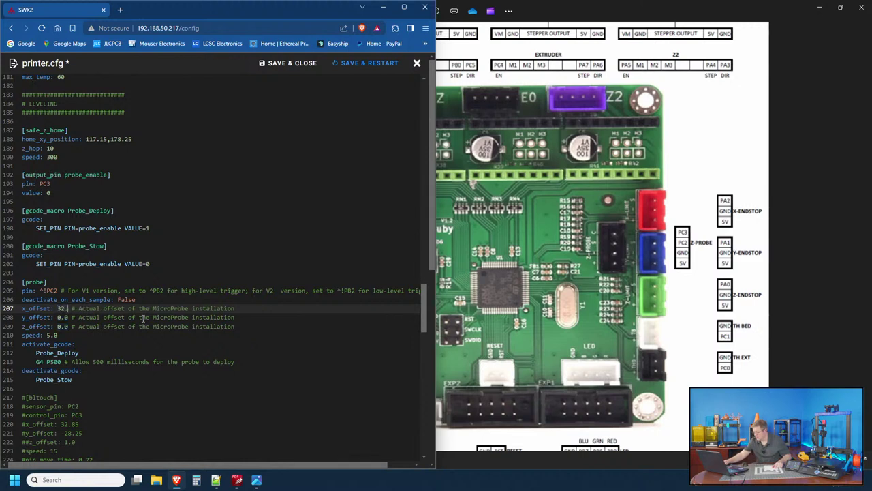
pyautogui.write('3')
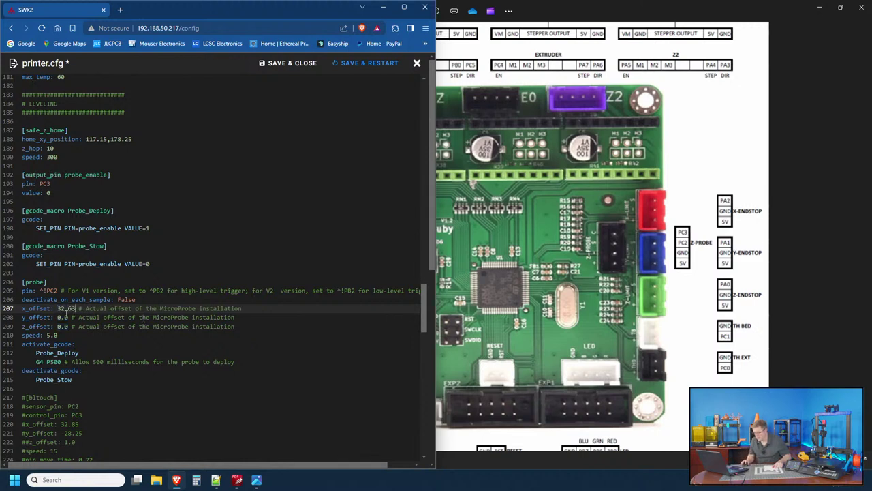
pyautogui.moveTo(68, 317); pyautogui.dragTo(57, 317)
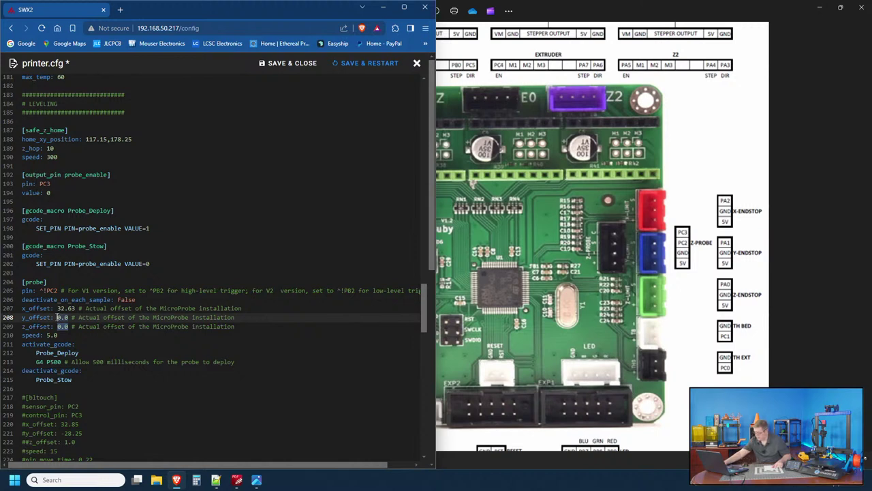
pyautogui.press('BackSpace')
pyautogui.write('-28.0')
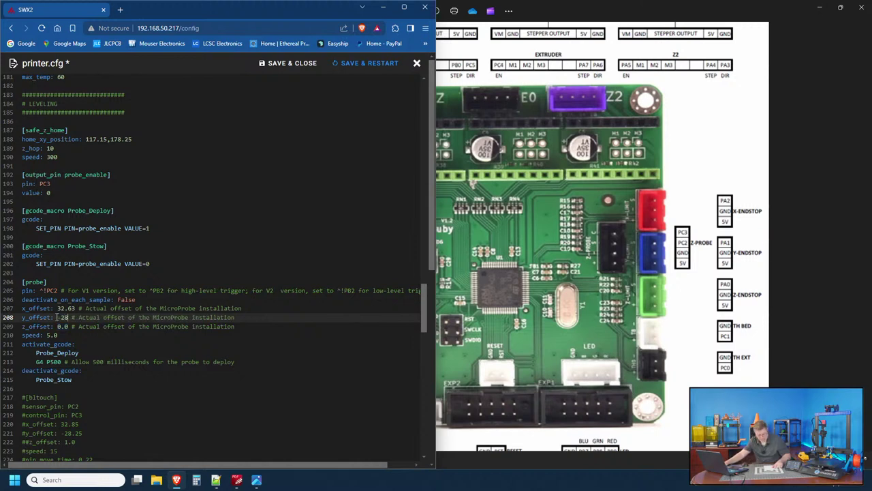
pyautogui.write('5')
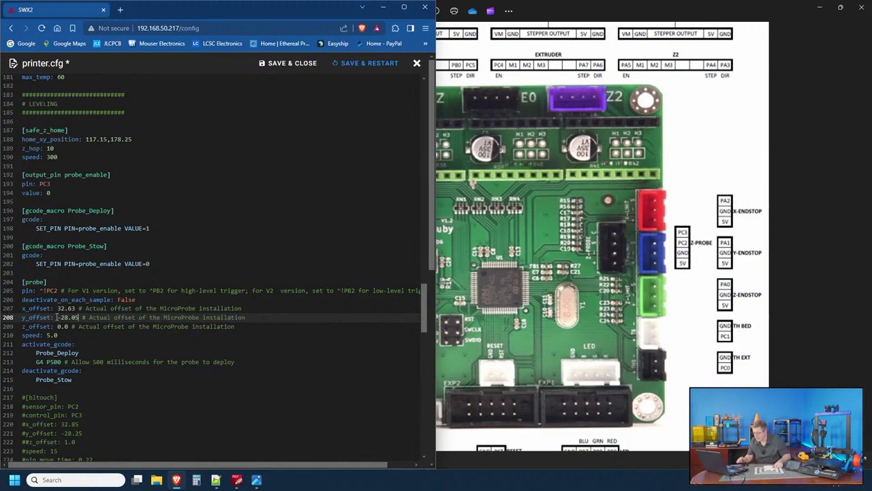
# Save printer.cfg with a firmware restart and maximize the browser window.
pyautogui.moveTo(69, 326); pyautogui.dragTo(58, 327)
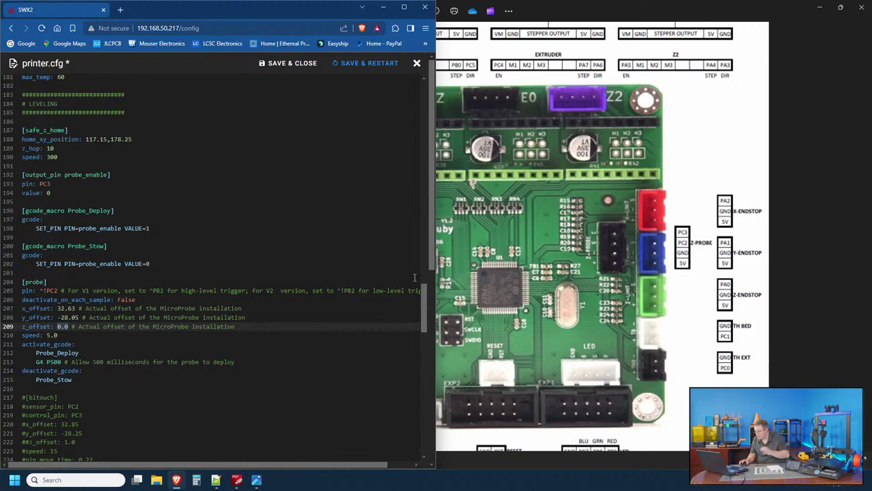
pyautogui.moveTo(424, 287); pyautogui.dragTo(423, 286)
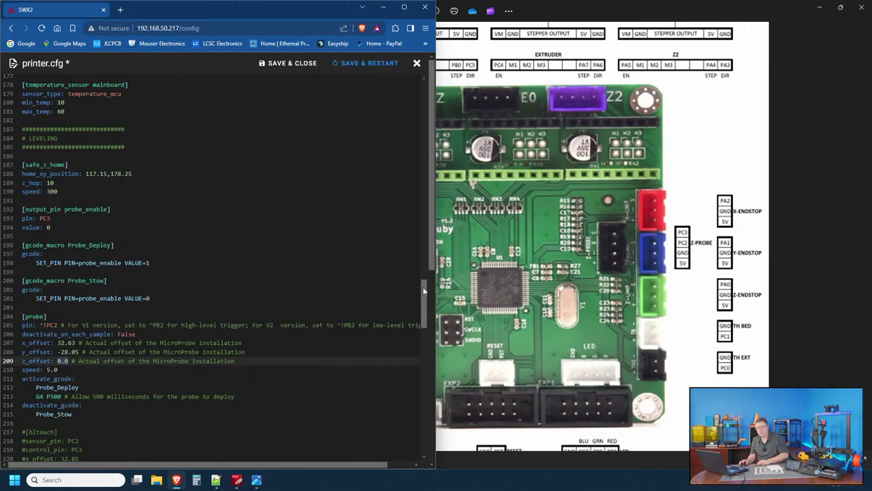
pyautogui.click(369, 63)
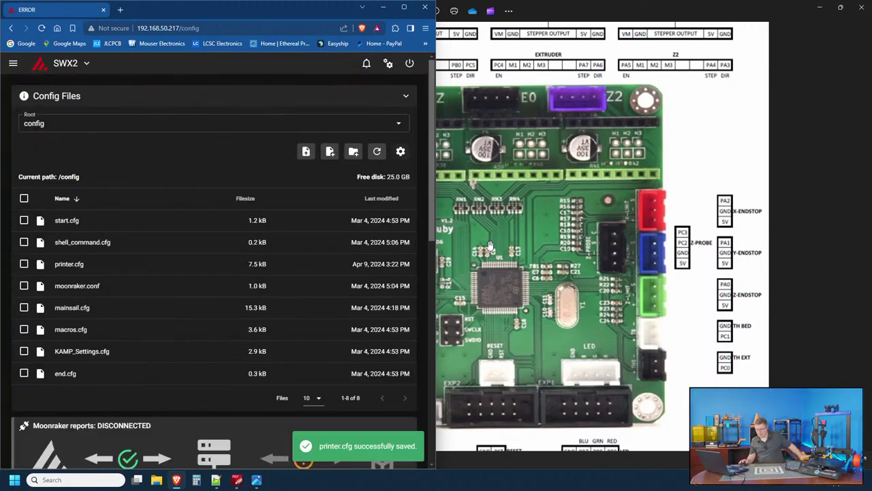
pyautogui.click(404, 8)
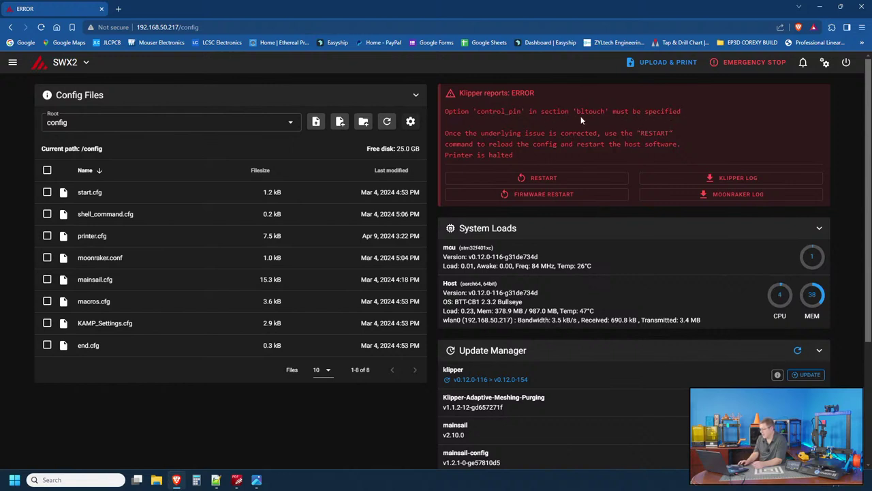
# Reopen printer.cfg and examine its probe sections and the SAVE_CONFIG block for a remaining [bltouch] entry with its saved z_offset.
pyautogui.click(93, 236)
pyautogui.scroll(-3, 248, 353)
pyautogui.moveTo(869, 140); pyautogui.dragTo(870, 337)
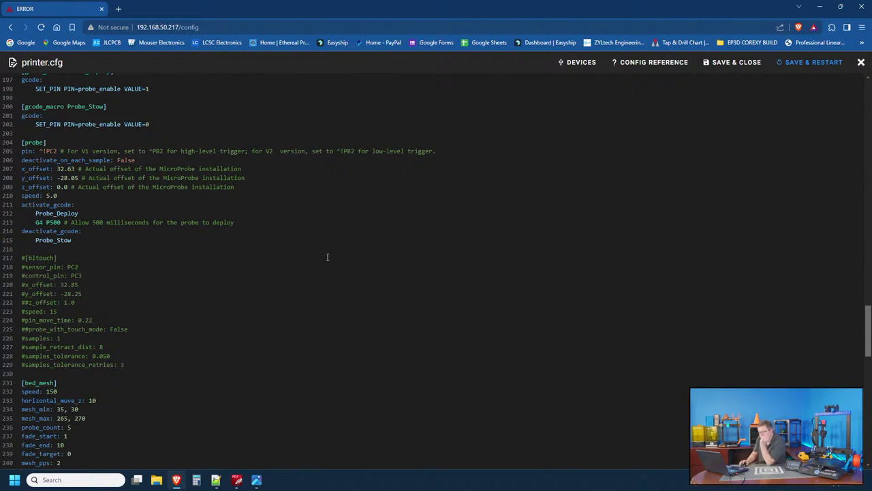
pyautogui.scroll(1, 307, 259)
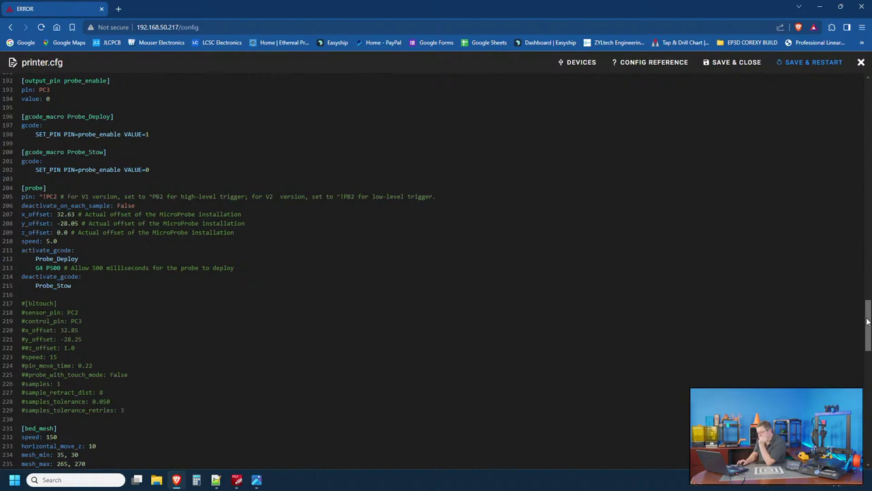
pyautogui.moveTo(868, 322); pyautogui.dragTo(869, 443)
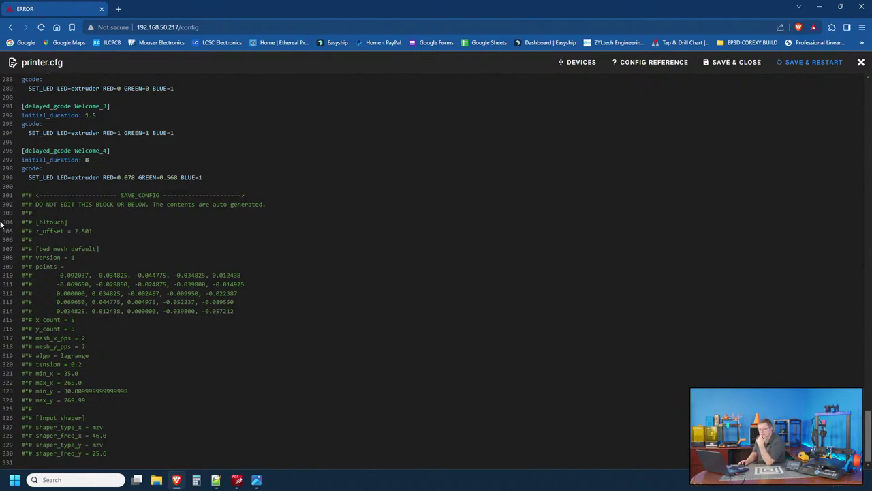
pyautogui.moveTo(96, 231); pyautogui.dragTo(19, 232)
pyautogui.click(100, 233)
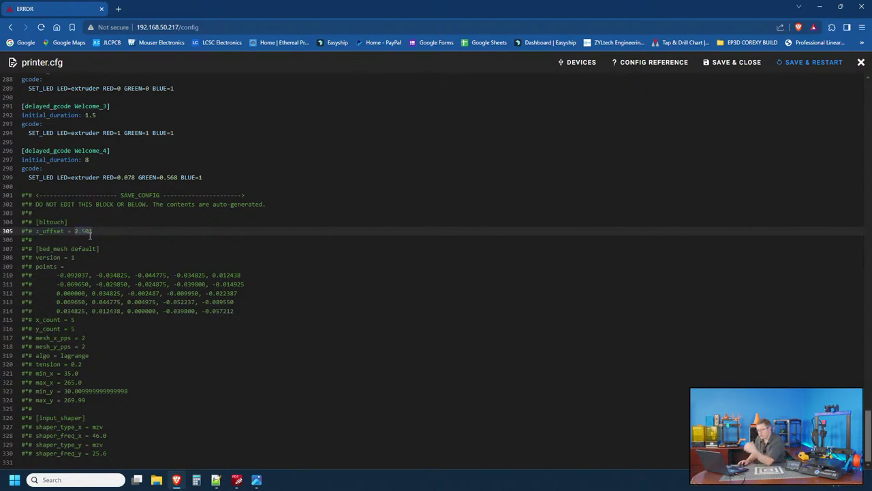
# Record z_offset 2.501 in the commented-out [bltouch] section, with a single # in front of the line.
pyautogui.scroll(4, 237, 310)
pyautogui.scroll(7, 240, 315)
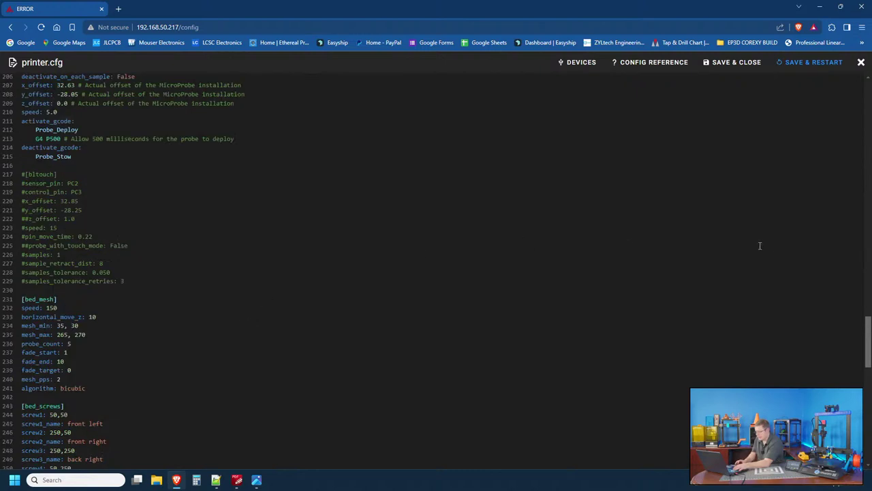
pyautogui.scroll(2, 870, 320)
pyautogui.moveTo(870, 320); pyautogui.dragTo(845, 318)
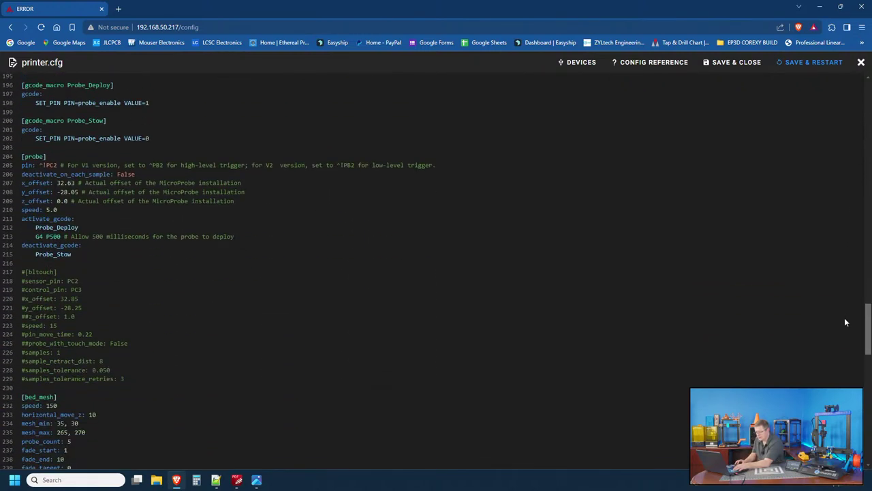
pyautogui.moveTo(77, 316); pyautogui.dragTo(63, 316)
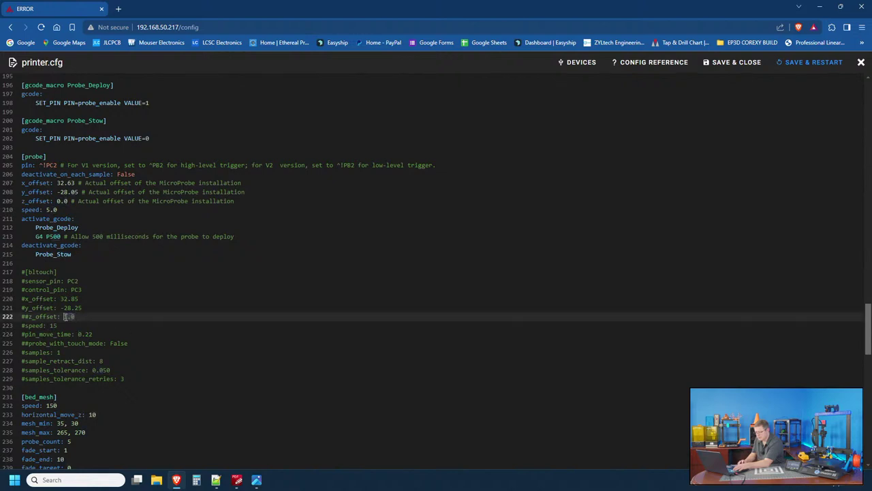
pyautogui.write('2.501')
pyautogui.press('BackSpace')
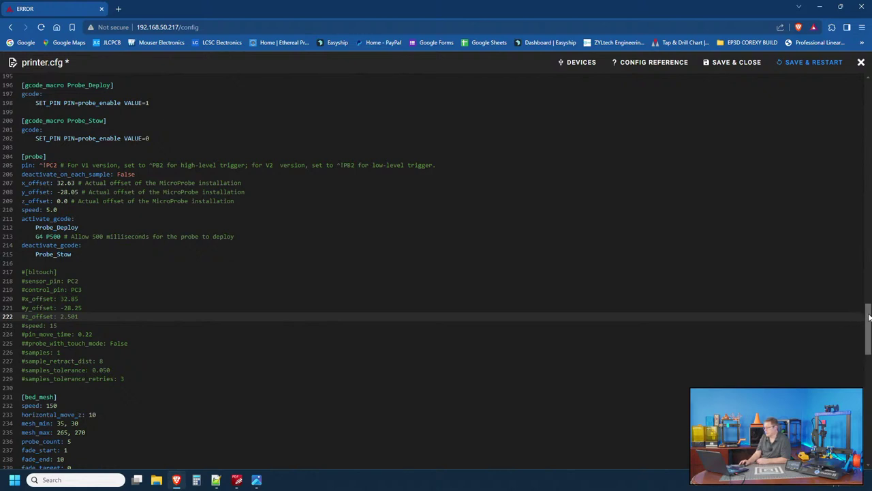
# Delete the [bltouch] header, its z_offset line and the extra blank #*# line from the SAVE_CONFIG block.
pyautogui.moveTo(870, 317); pyautogui.dragTo(870, 320)
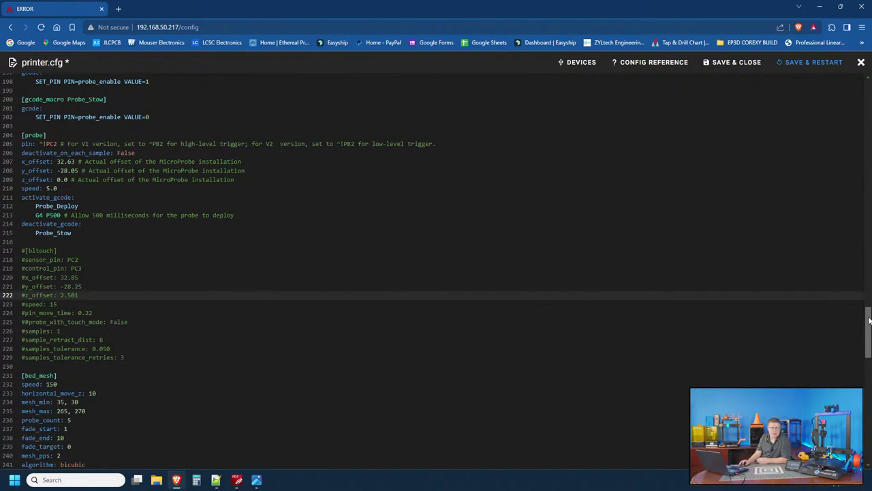
pyautogui.moveTo(870, 320); pyautogui.dragTo(865, 413)
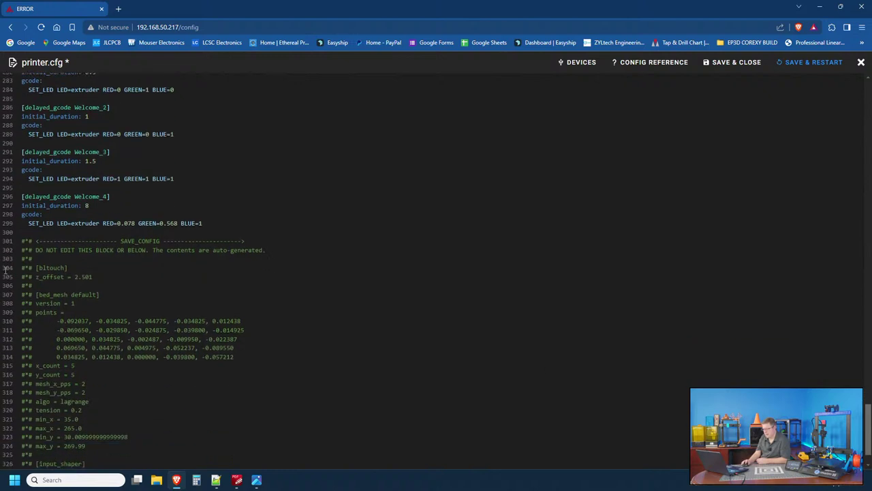
pyautogui.moveTo(96, 276); pyautogui.dragTo(19, 272)
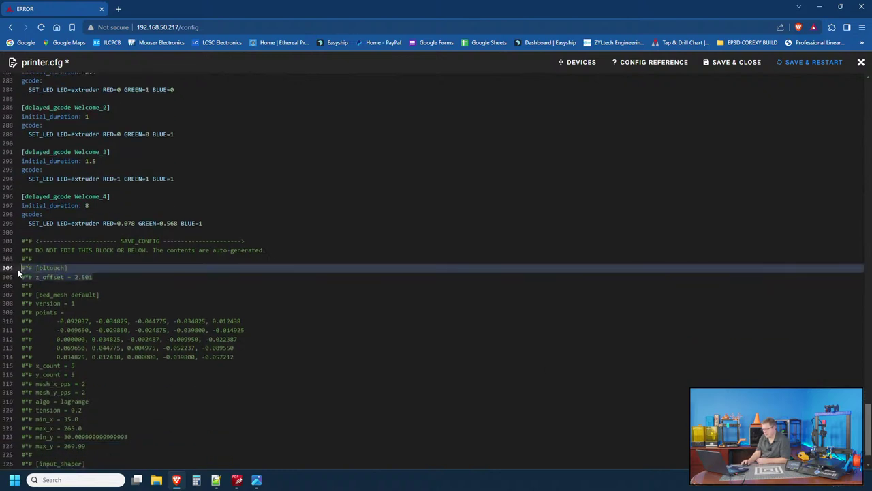
pyautogui.press('BackSpace')
pyautogui.press('BackSpace')
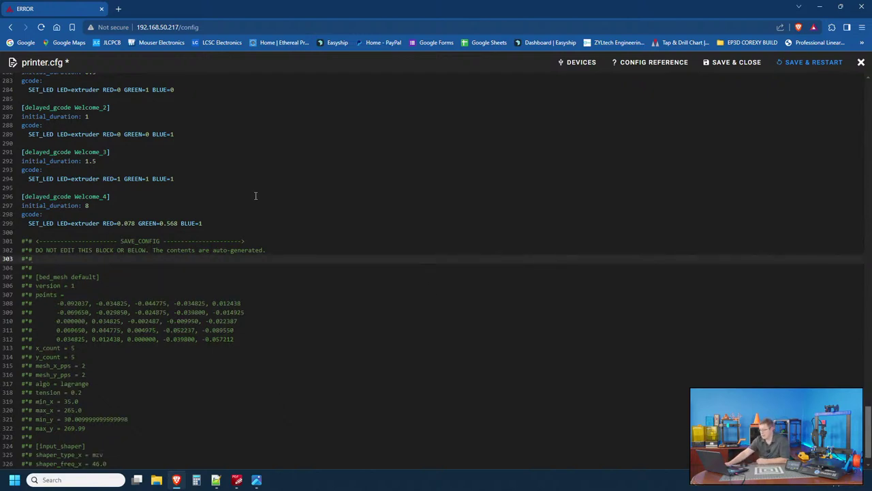
pyautogui.press('BackSpace')
pyautogui.press('BackSpace')
pyautogui.press('BackSpace')
pyautogui.press('BackSpace')
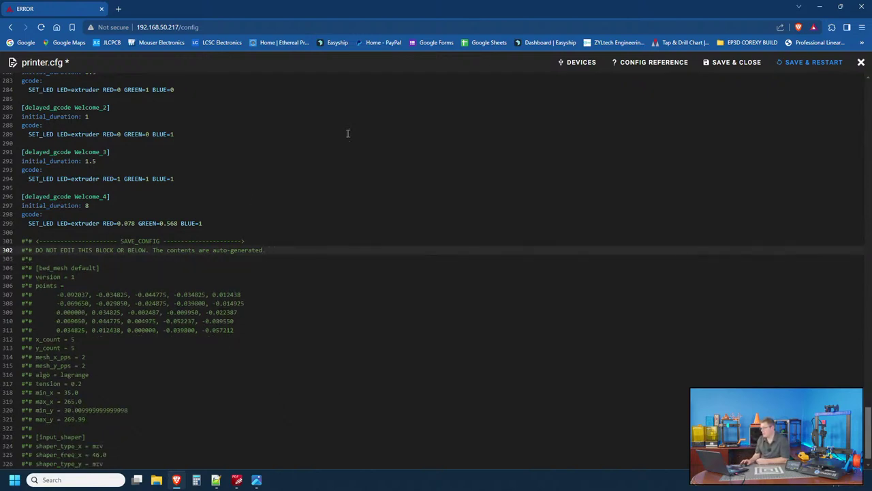
# Save printer.cfg with a firmware restart and home all axes from the dashboard.
pyautogui.click(810, 62)
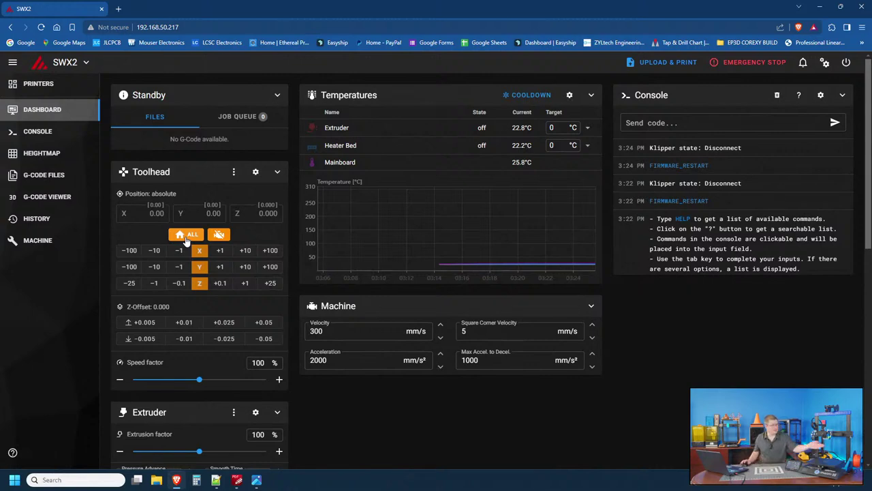
pyautogui.click(185, 237)
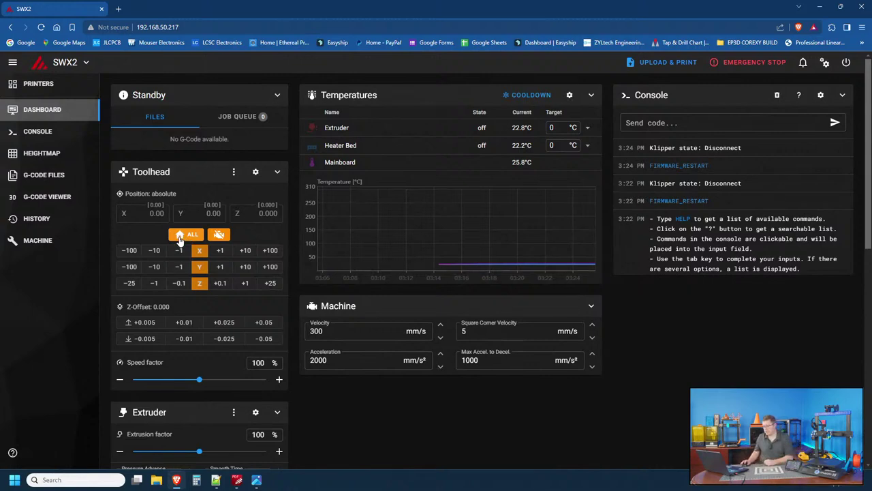
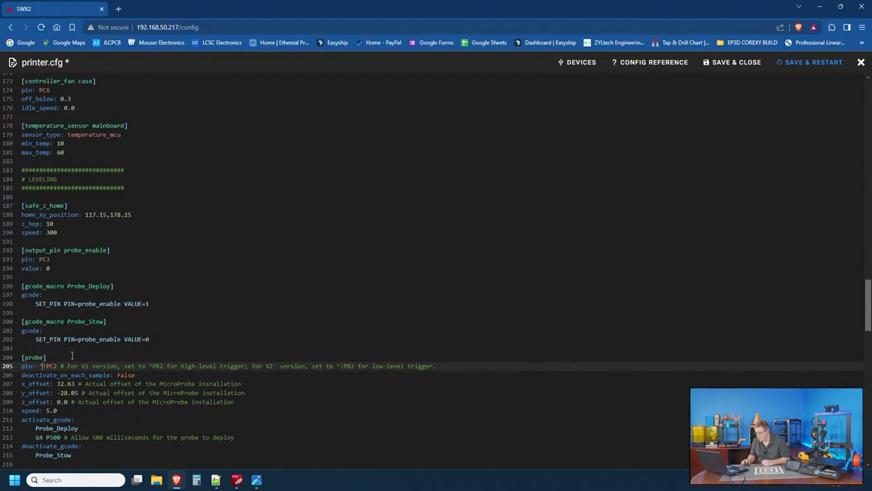
# Remove the ! from the [probe] pin so it reads ^PC2, save with a firmware restart and return to the dashboard.
pyautogui.press('BackSpace')
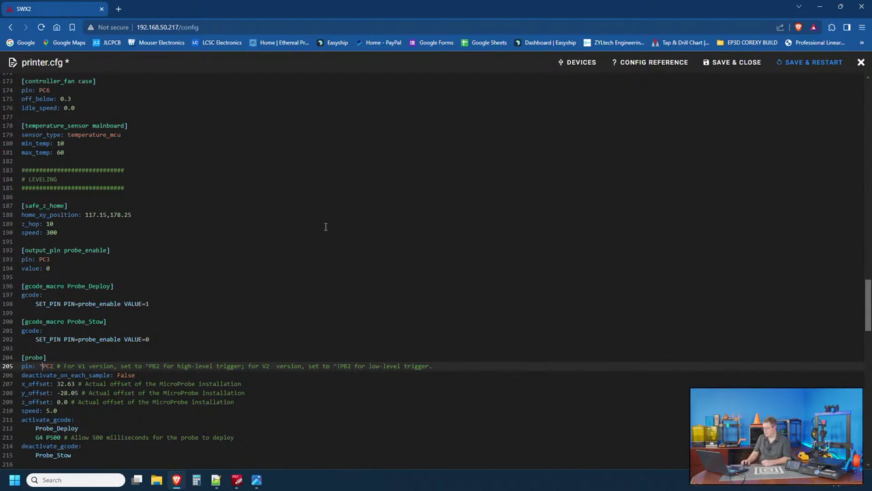
pyautogui.click(813, 62)
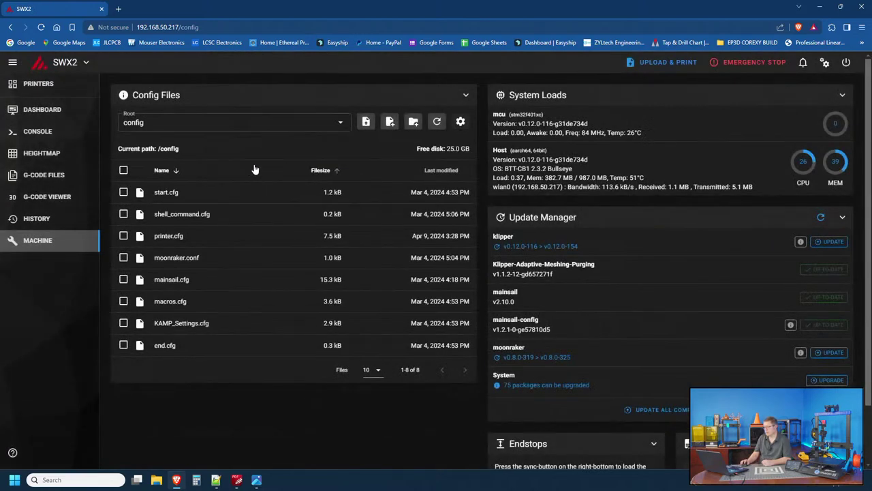
pyautogui.click(42, 110)
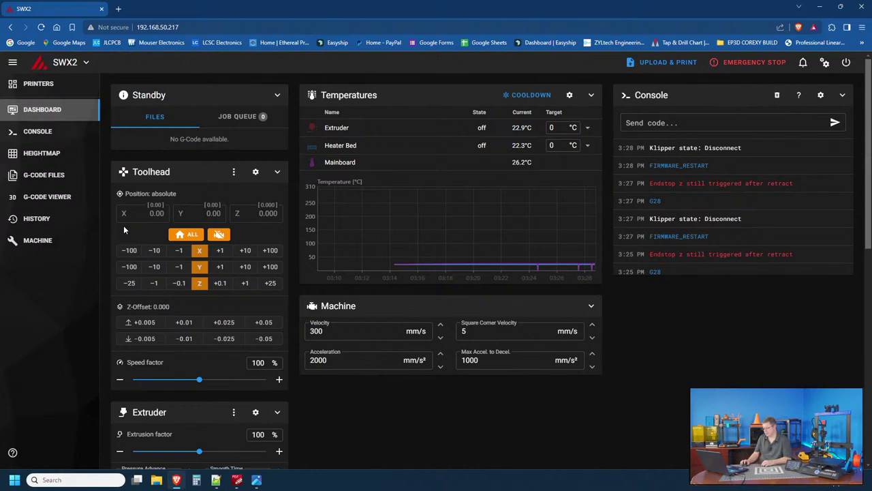
# Run the Probe Deploy and Probe Stow macros repeatedly from the dashboard to exercise the MicroProbe.
pyautogui.scroll(-4, 380, 238)
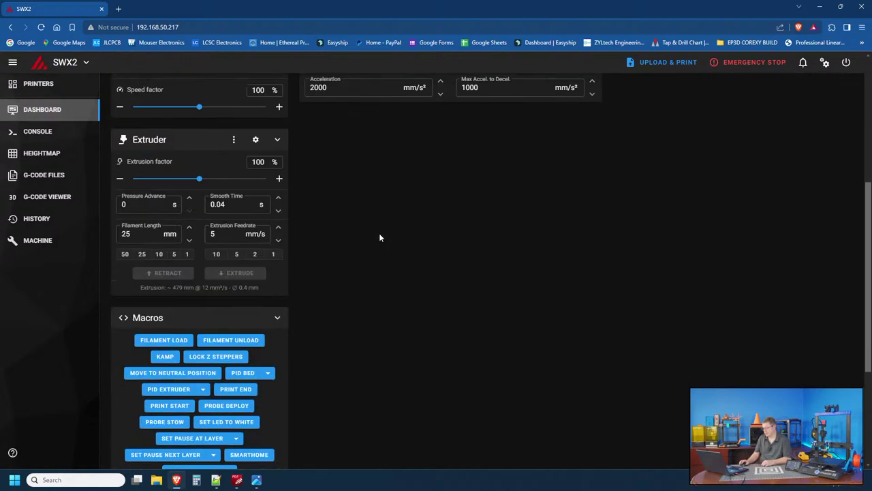
pyautogui.scroll(-2, 380, 238)
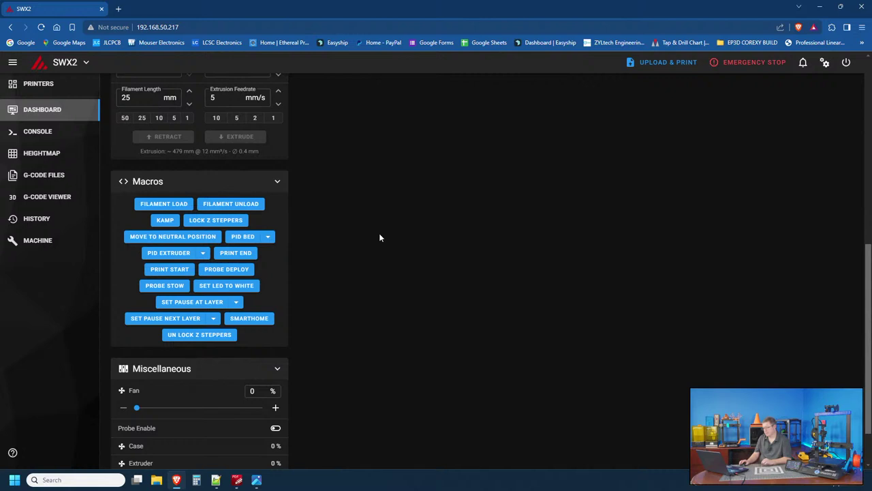
pyautogui.click(235, 272)
pyautogui.scroll(6, 545, 239)
pyautogui.scroll(-4, 283, 331)
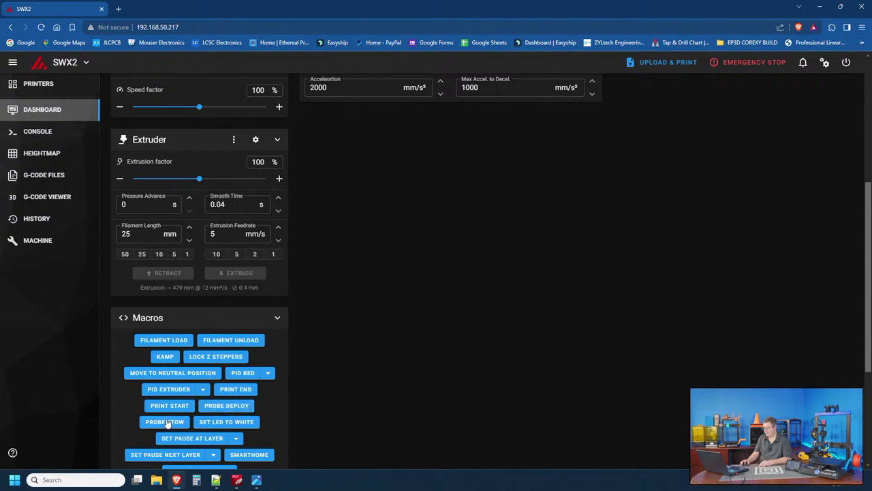
pyautogui.click(221, 409)
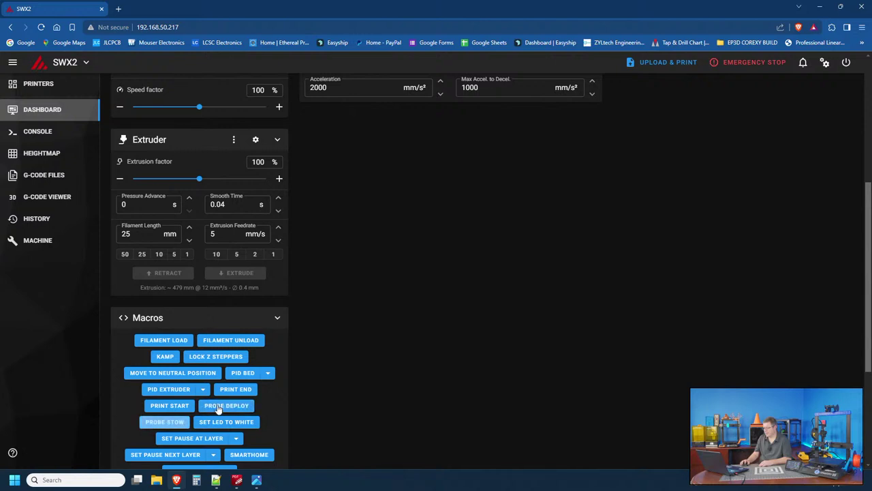
pyautogui.click(169, 422)
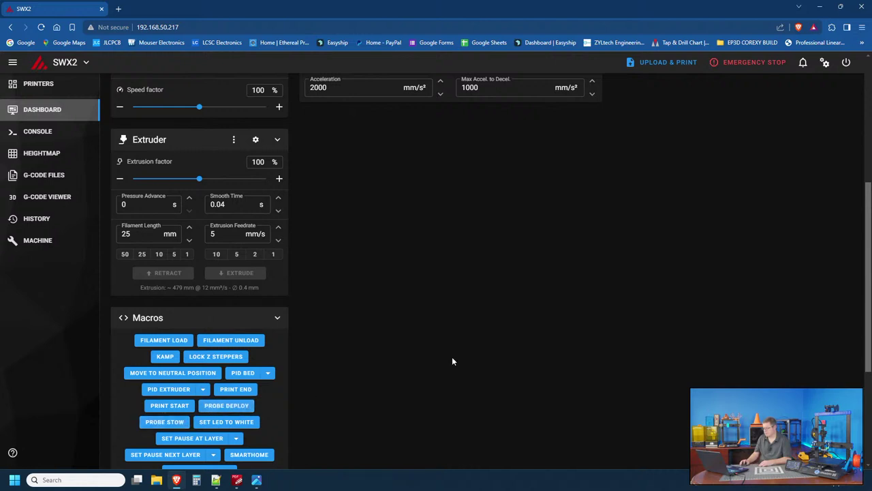
pyautogui.scroll(2, 464, 355)
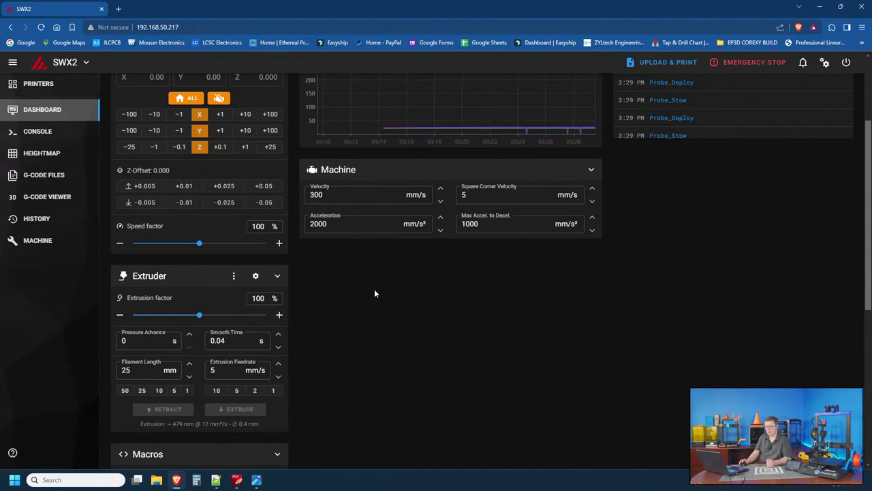
pyautogui.scroll(-4, 435, 310)
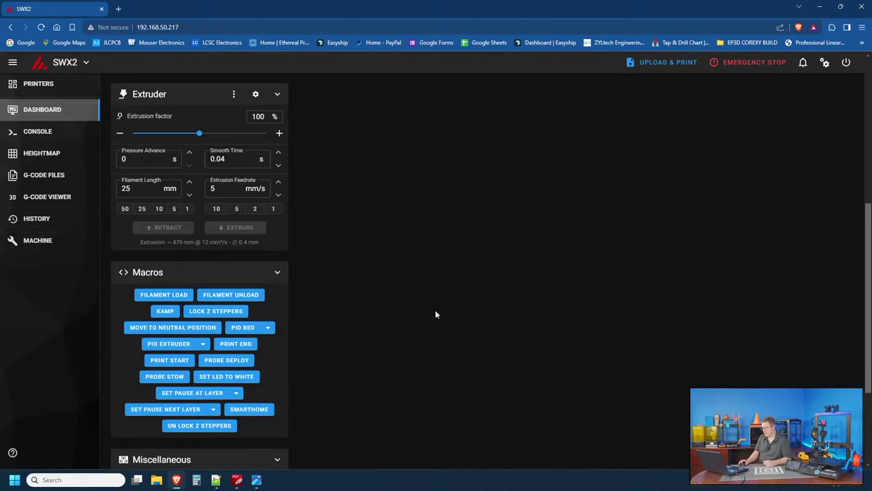
pyautogui.click(227, 270)
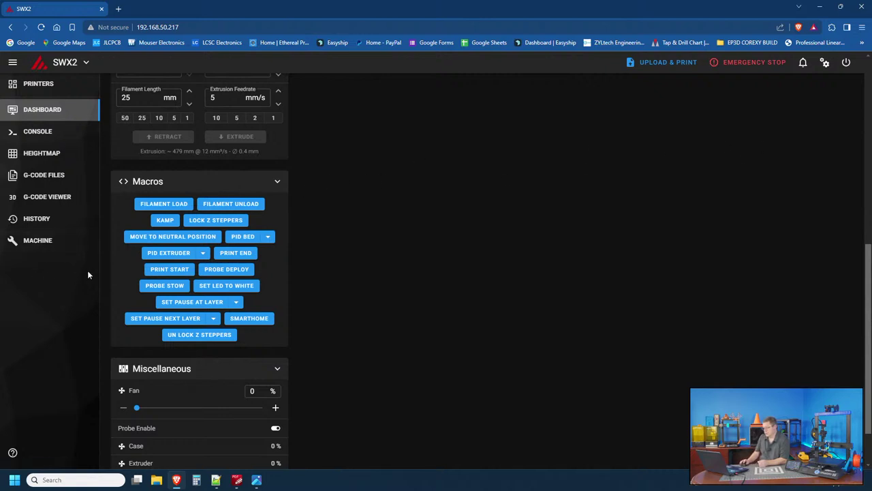
# Open printer.cfg and add a ! after the ^ in the [probe] pin so it reads ^!PC2.
pyautogui.click(41, 240)
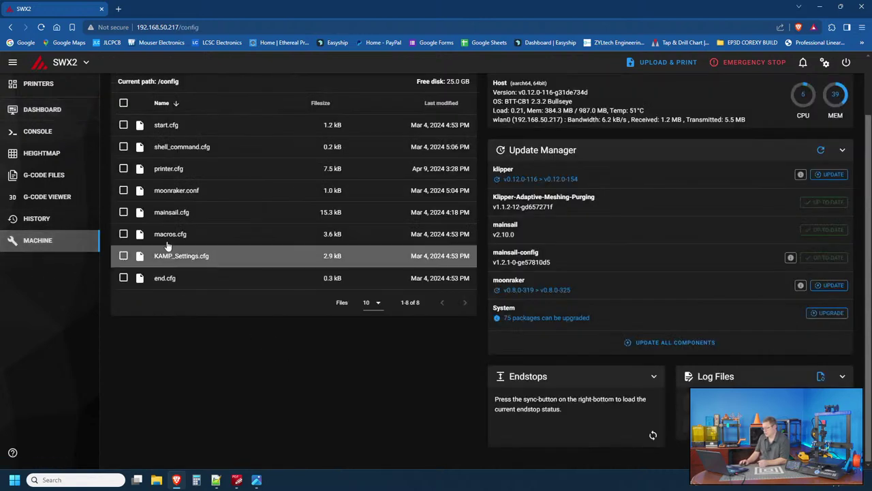
pyautogui.click(164, 172)
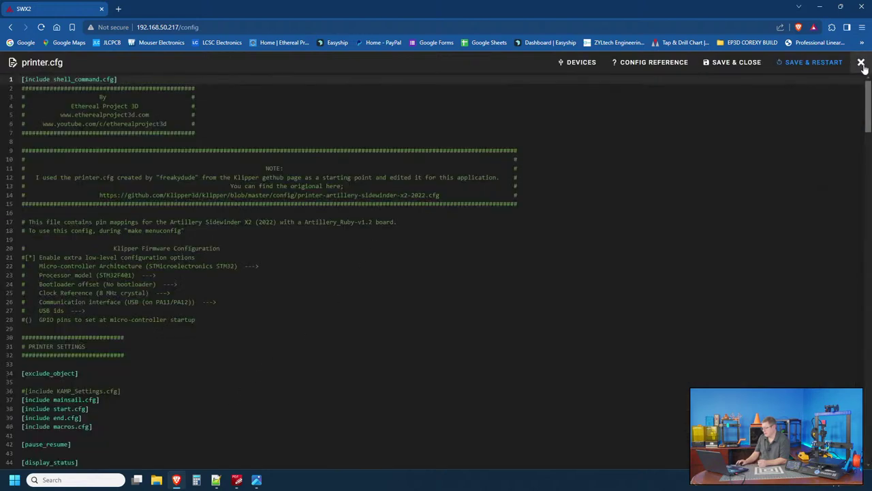
pyautogui.moveTo(870, 91); pyautogui.dragTo(862, 296)
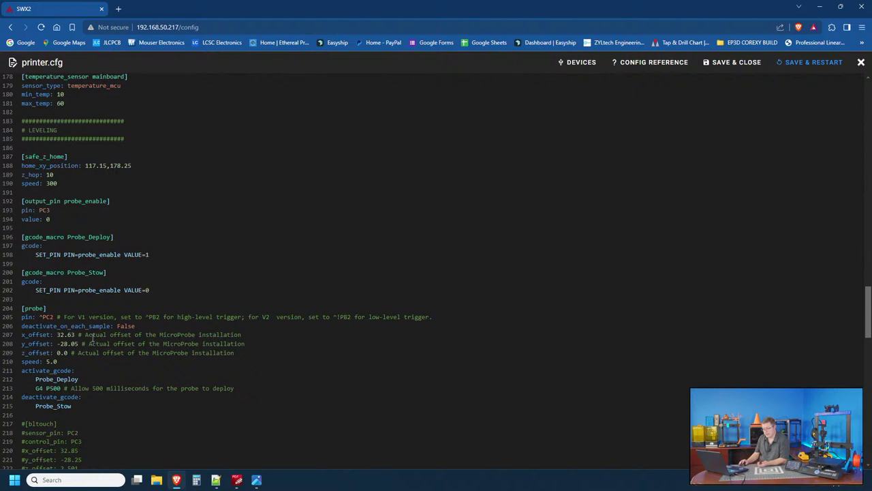
pyautogui.click(43, 316)
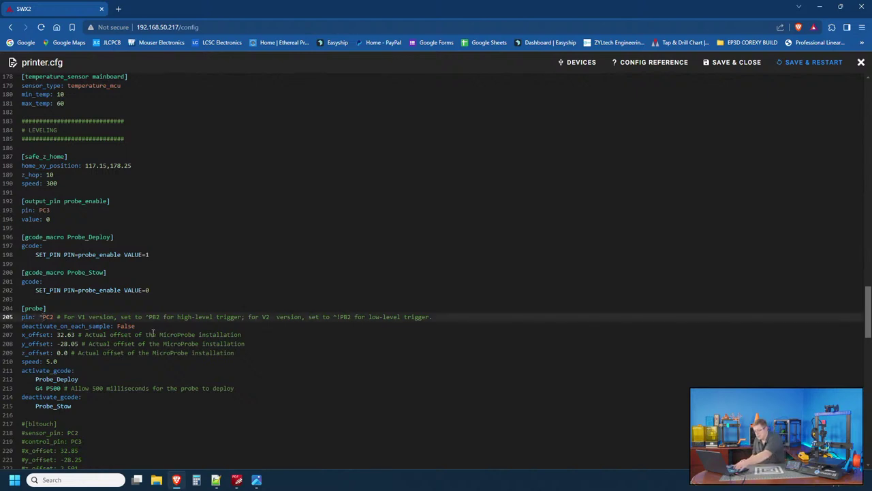
pyautogui.write('!')
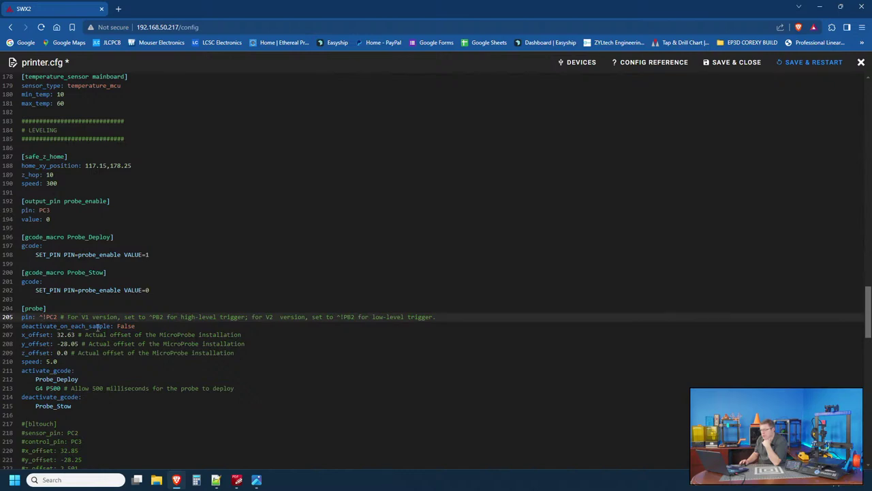
# Check the [probe] sample configurations for other boards in the MicroProbe V2 User Manual PDF, then return to printer.cfg.
pyautogui.moveTo(237, 480)
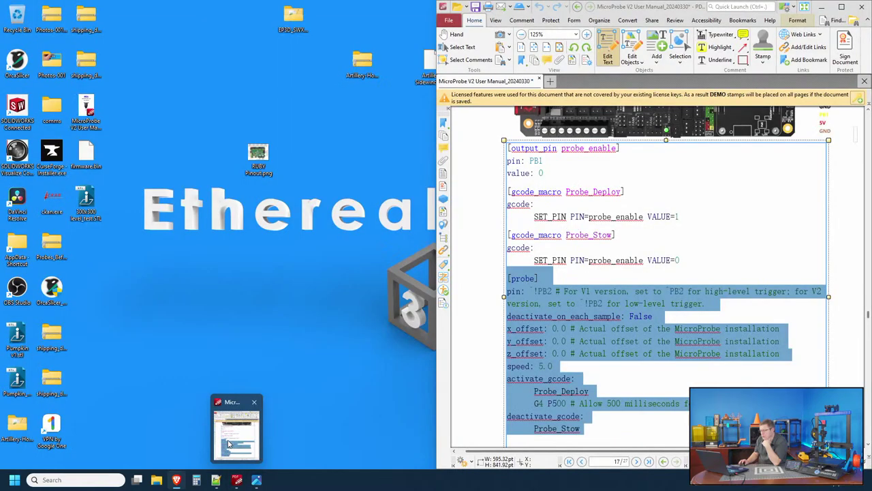
pyautogui.click(229, 444)
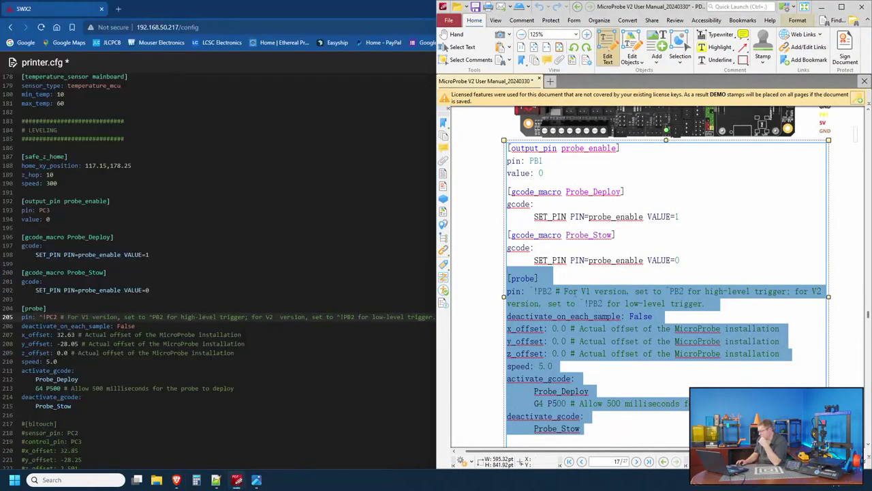
pyautogui.click(569, 234)
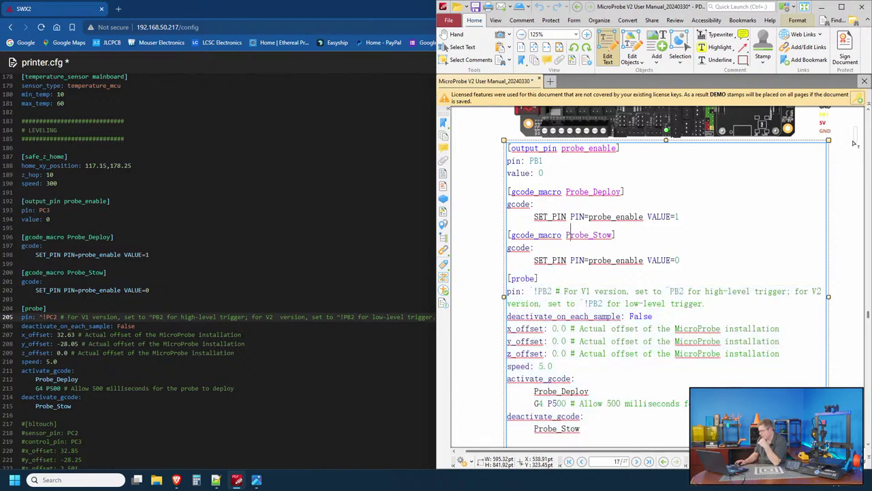
pyautogui.moveTo(868, 317); pyautogui.dragTo(868, 341)
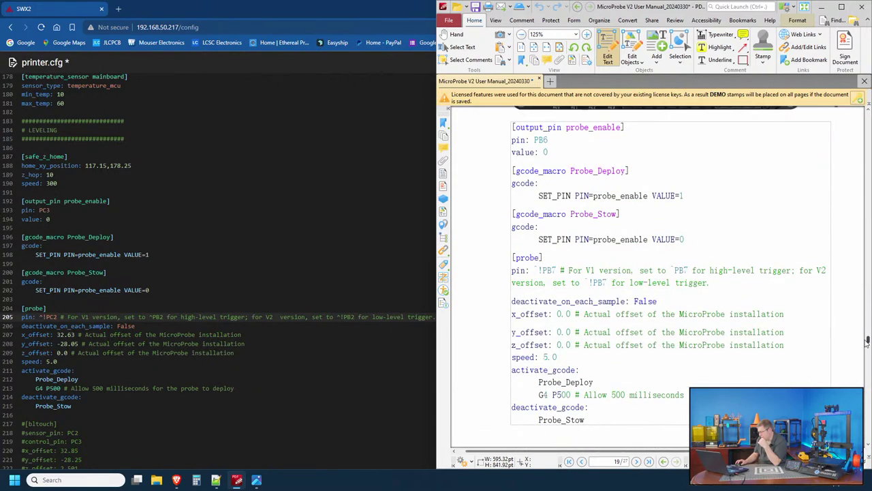
pyautogui.scroll(1, 566, 341)
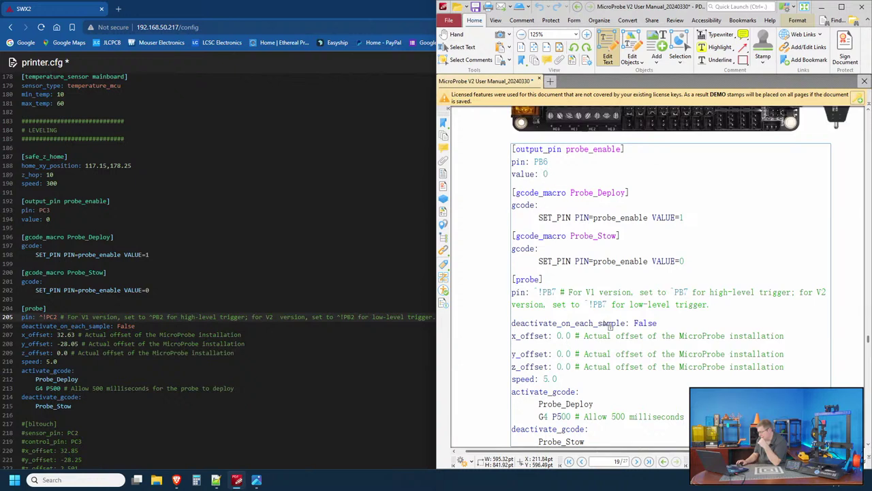
pyautogui.scroll(-2, 610, 327)
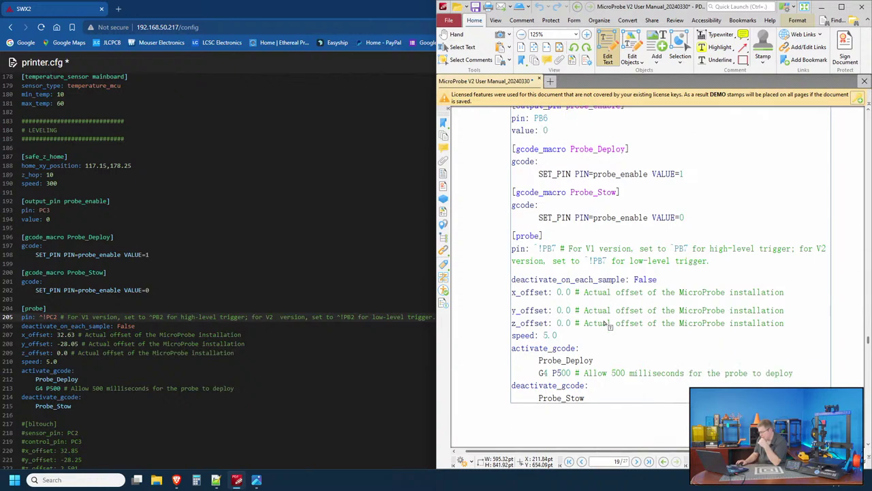
pyautogui.scroll(-12, 609, 325)
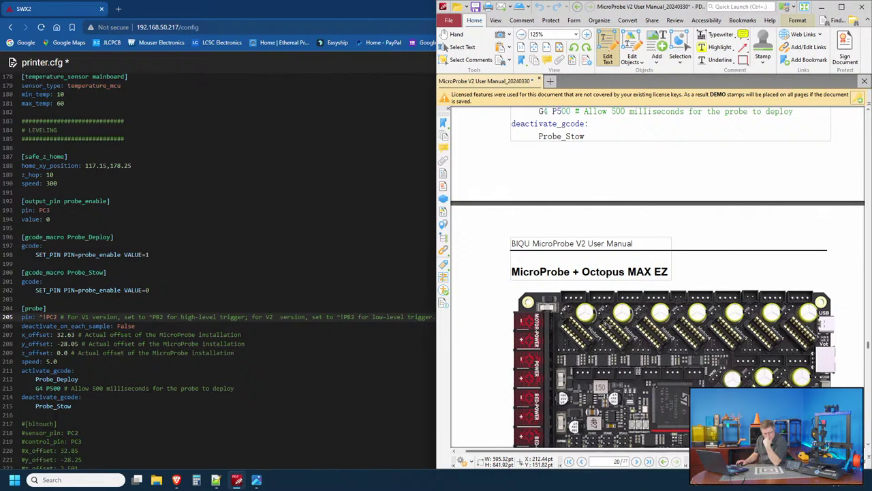
pyautogui.click(825, 8)
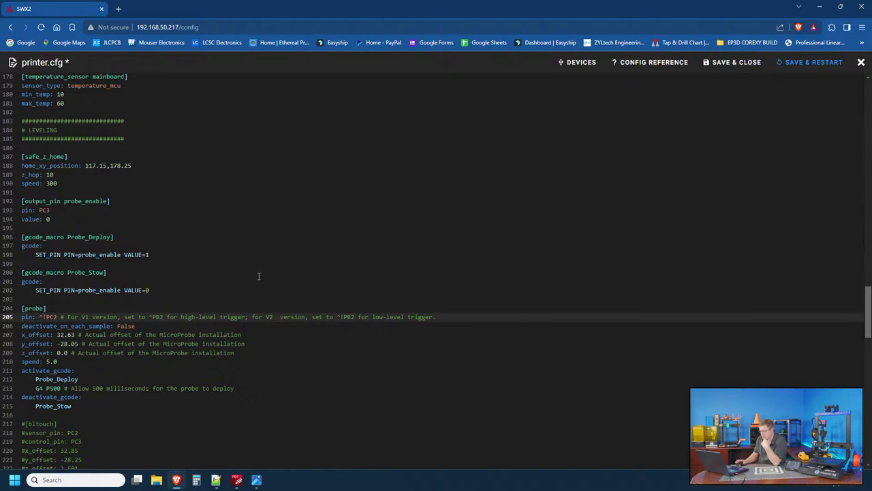
# Remove the ^ from the [probe] pin so it reads !PC2 and save printer.cfg with a firmware restart.
pyautogui.press('BackSpace')
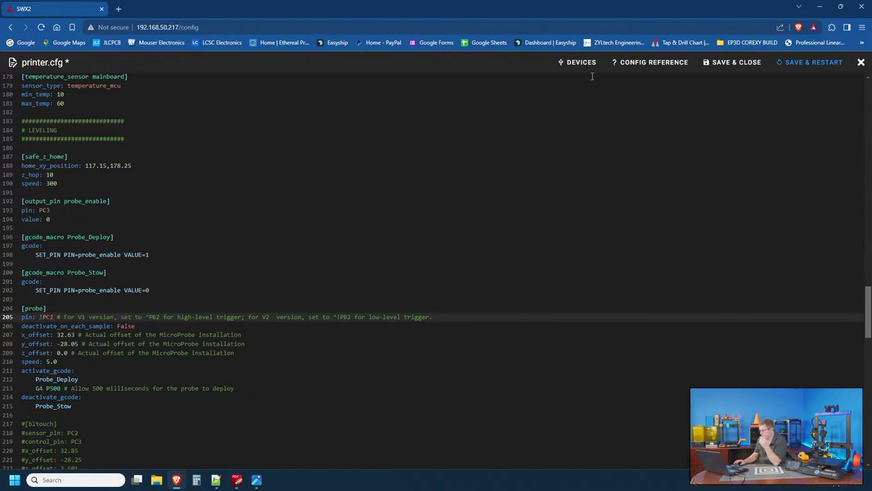
pyautogui.click(811, 62)
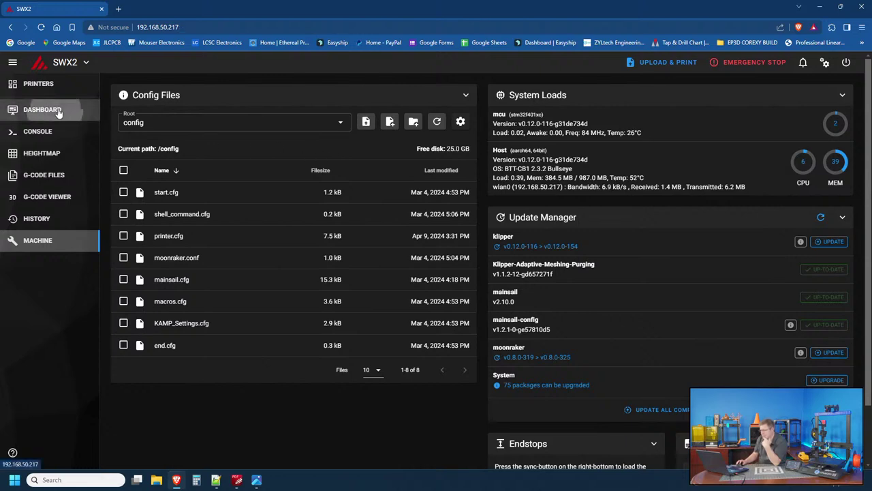
# Return to the dashboard and home all axes.
pyautogui.click(87, 116)
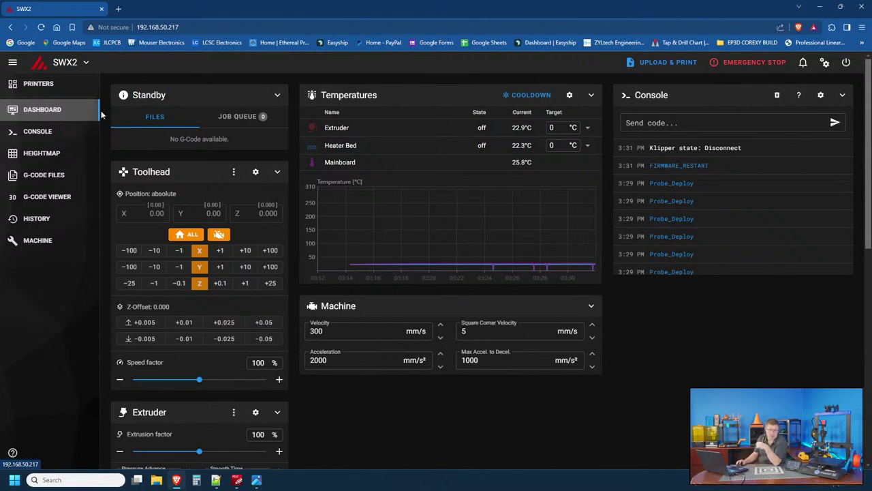
pyautogui.click(188, 237)
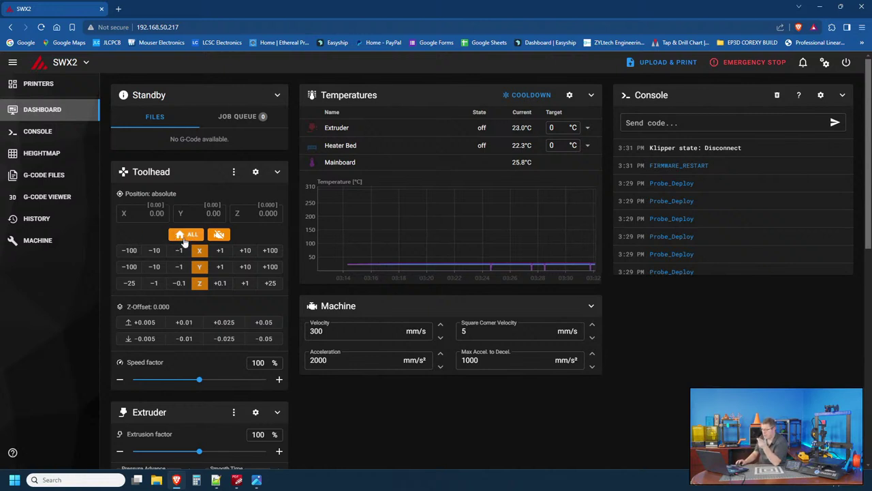
pyautogui.click(188, 237)
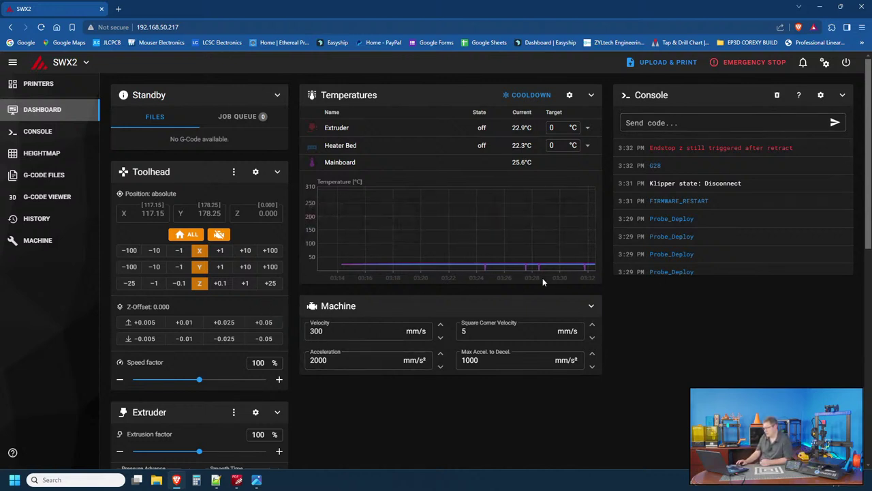
# Restart the printer's host and reconnect to the SWX2 interface.
pyautogui.click(846, 62)
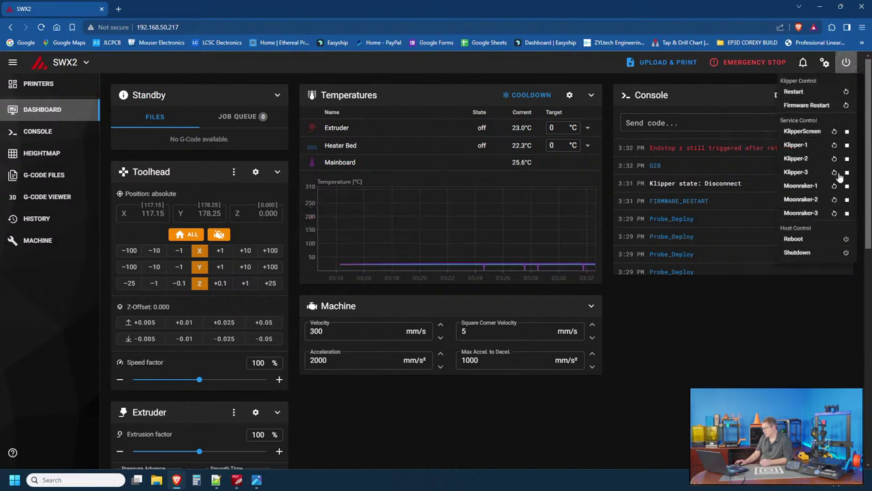
pyautogui.click(784, 300)
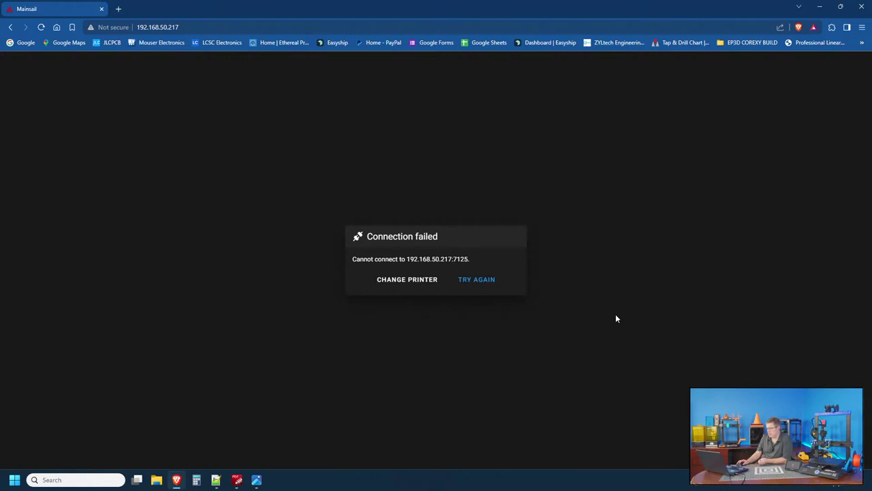
pyautogui.click(466, 281)
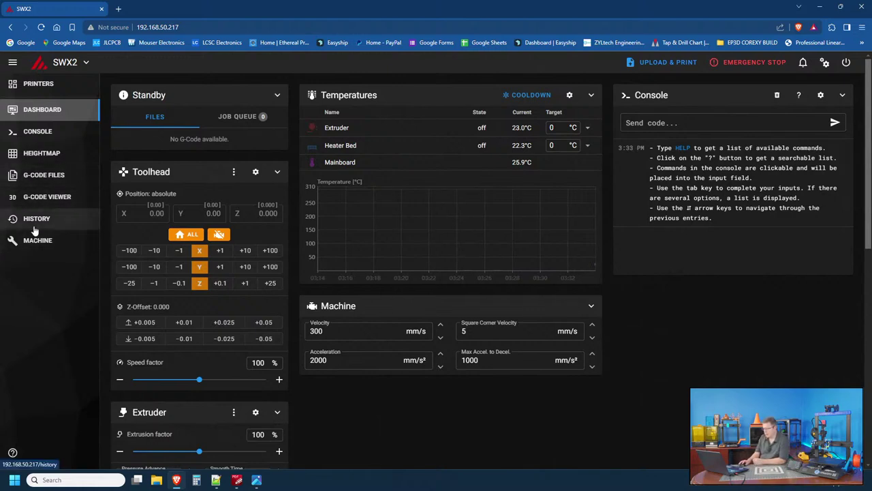
# Test the probe after the host restart with the Probe Deploy and Probe Stow macros.
pyautogui.scroll(-5, 240, 355)
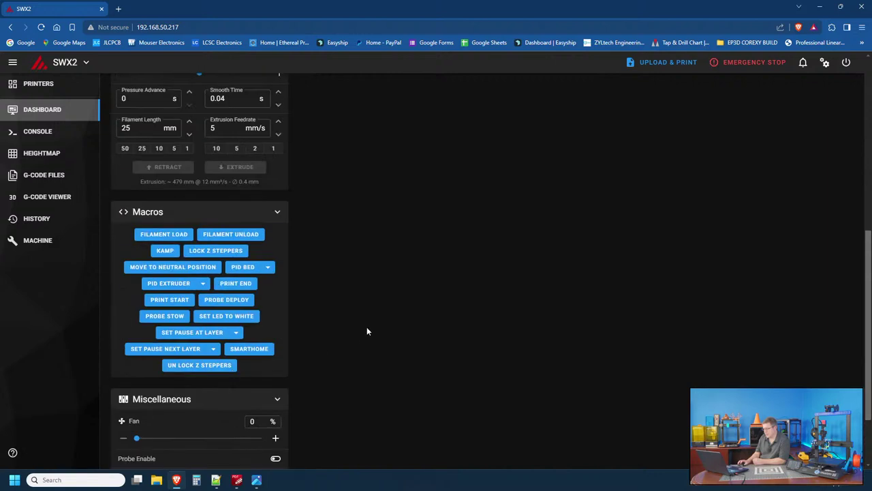
pyautogui.click(221, 300)
pyautogui.click(176, 317)
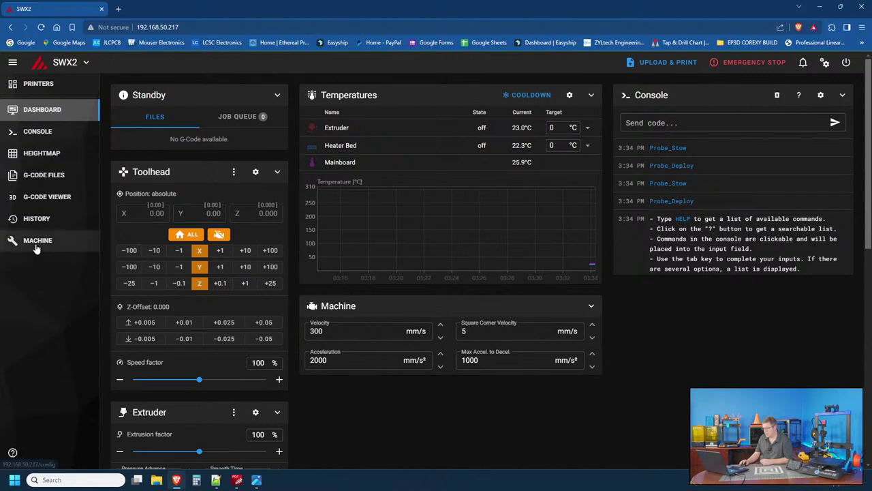
# In printer.cfg, add ^ to the [probe] pin so it reads ^!PC2, and save with a firmware restart.
pyautogui.click(36, 246)
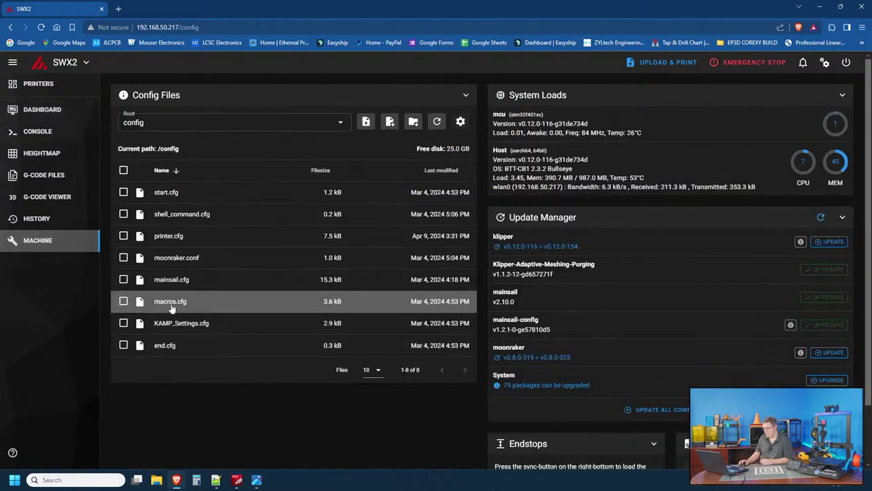
pyautogui.click(168, 235)
pyautogui.scroll(-2, 834, 121)
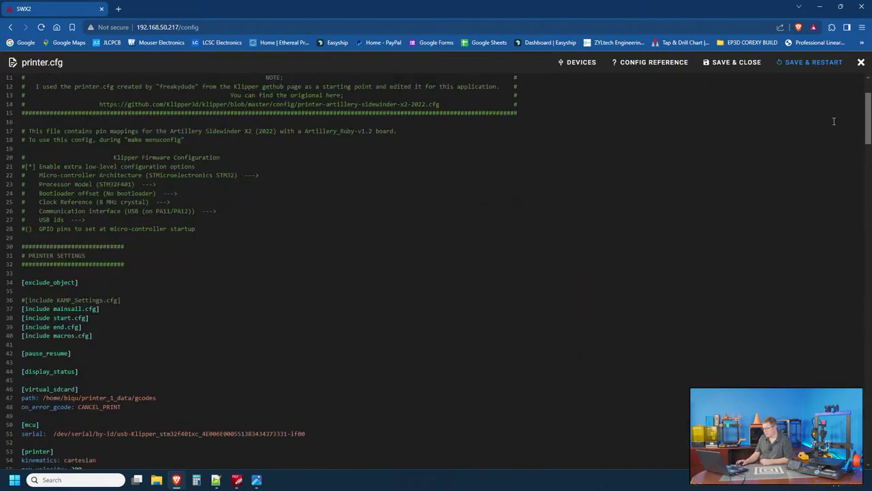
pyautogui.moveTo(866, 118); pyautogui.dragTo(870, 309)
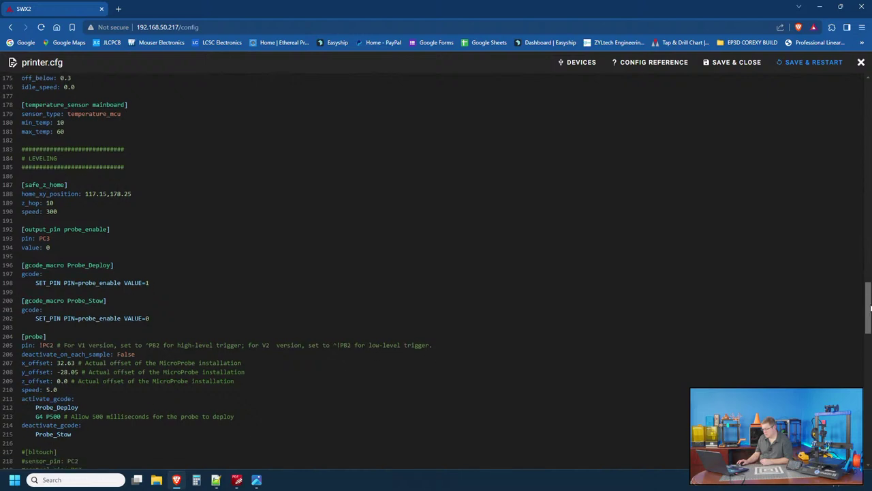
pyautogui.click(40, 345)
pyautogui.write('!')
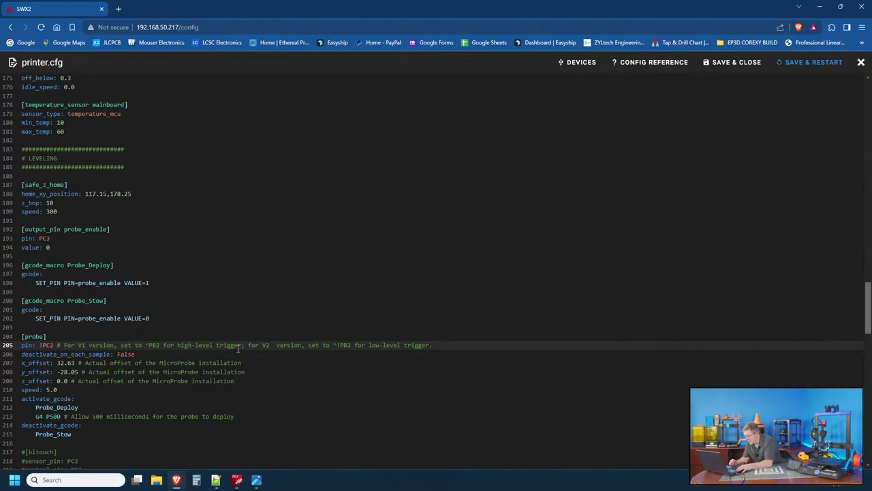
pyautogui.press('Left')
pyautogui.write('^')
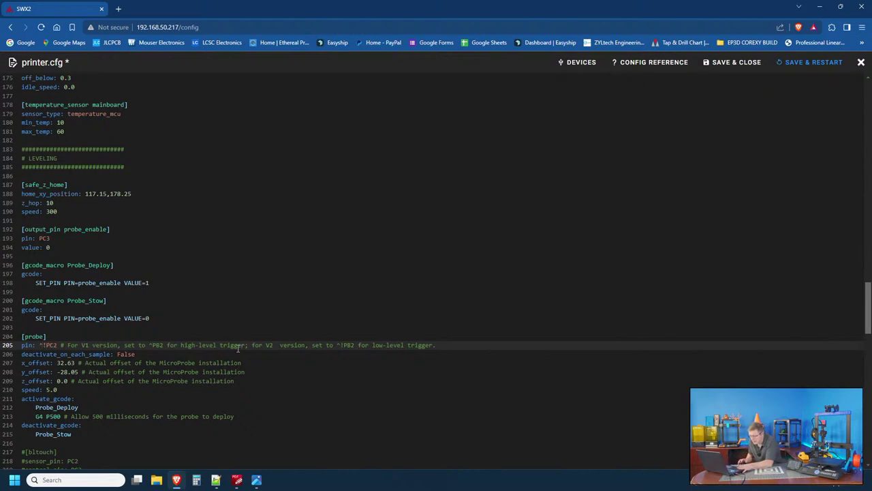
pyautogui.click(818, 62)
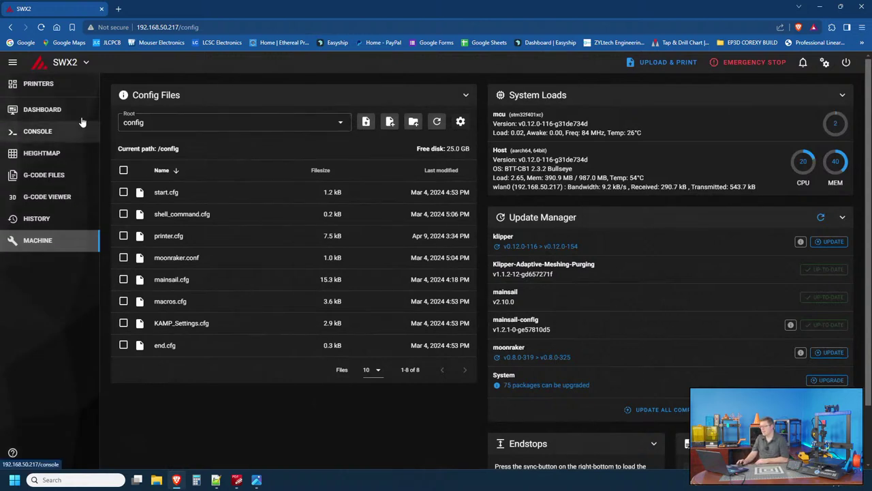
# Go back to the dashboard and home all axes with the ^!PC2 probe pin.
pyautogui.click(43, 115)
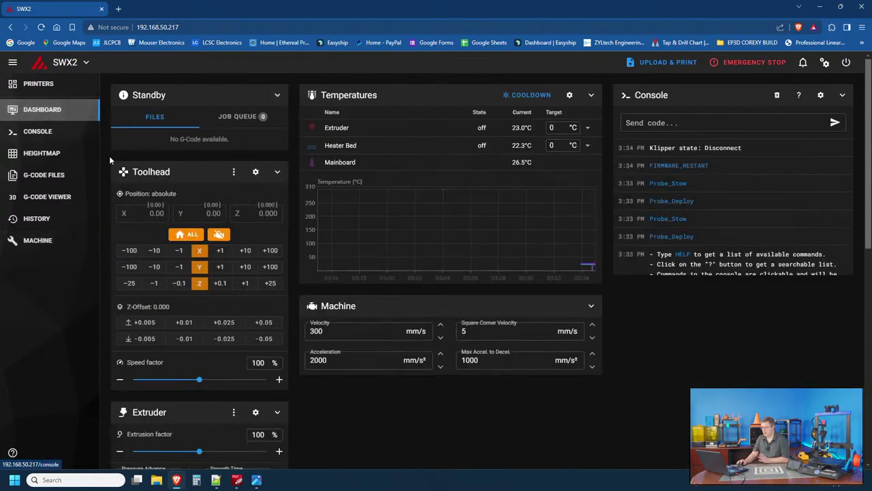
pyautogui.click(184, 235)
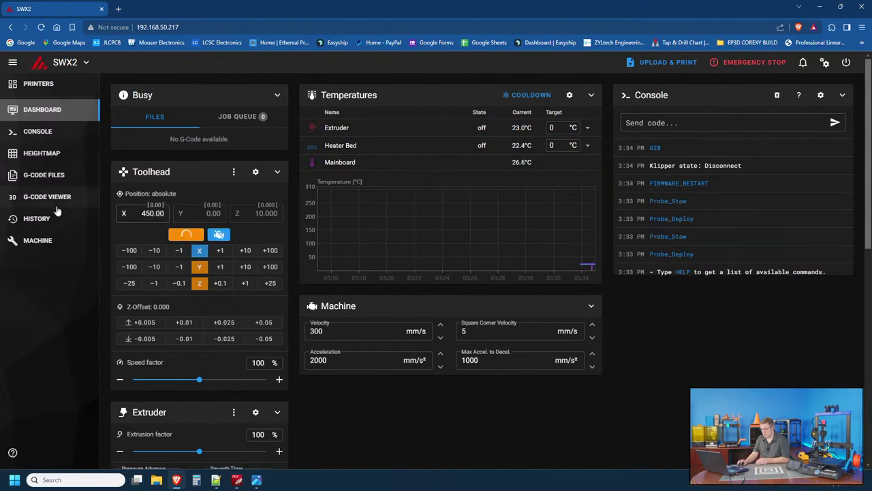
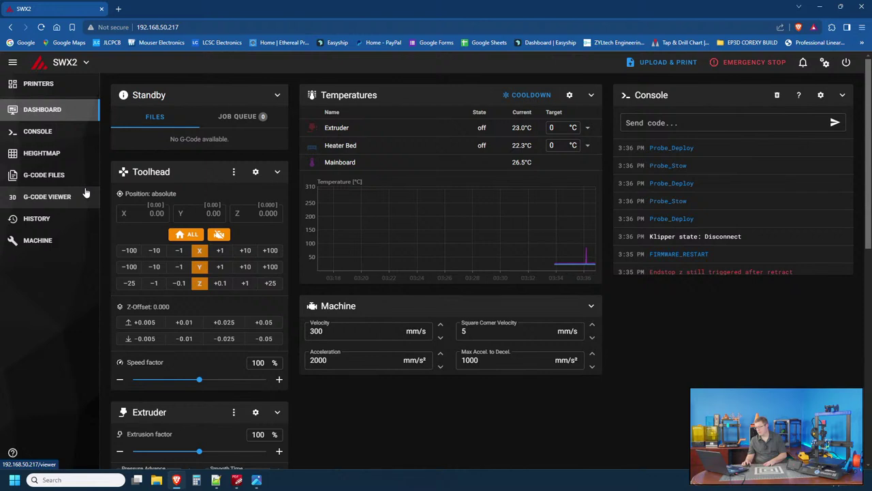
# Reload the web interface and reconnect to the SWX2 printer.
pyautogui.click(42, 27)
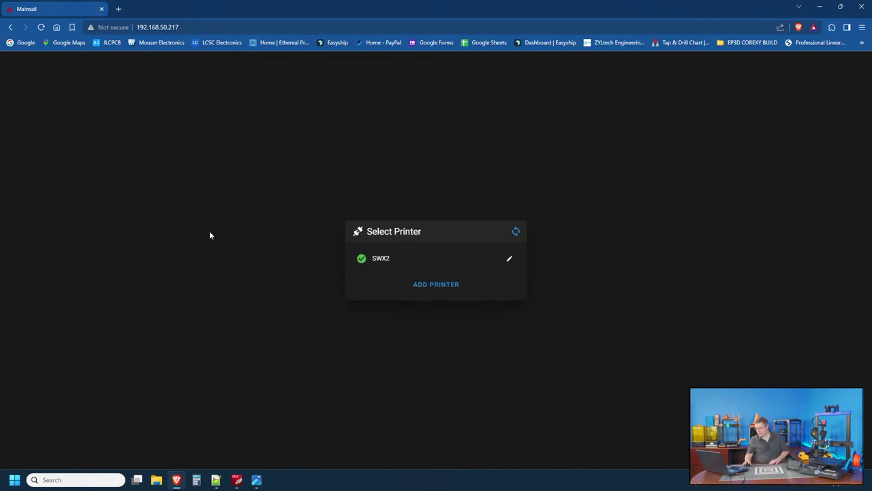
pyautogui.click(387, 259)
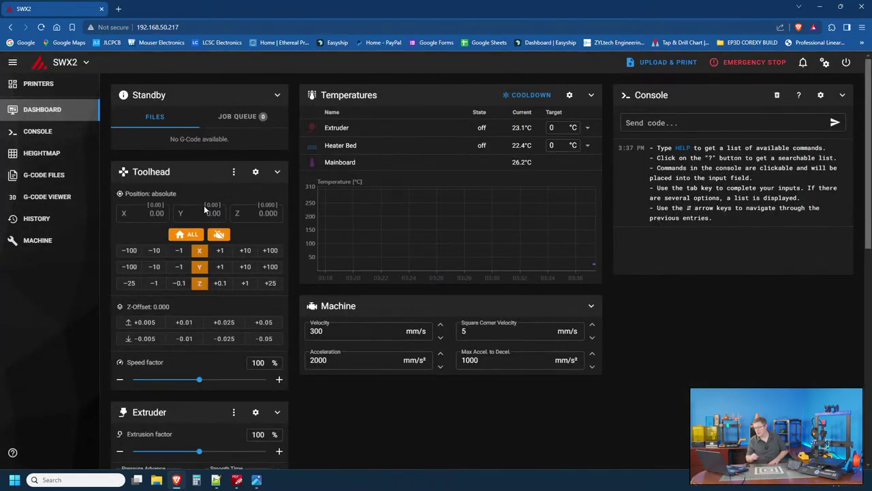
# Run the Probe Deploy and Probe Stow macros once each, and home all axes.
pyautogui.scroll(-4, 136, 238)
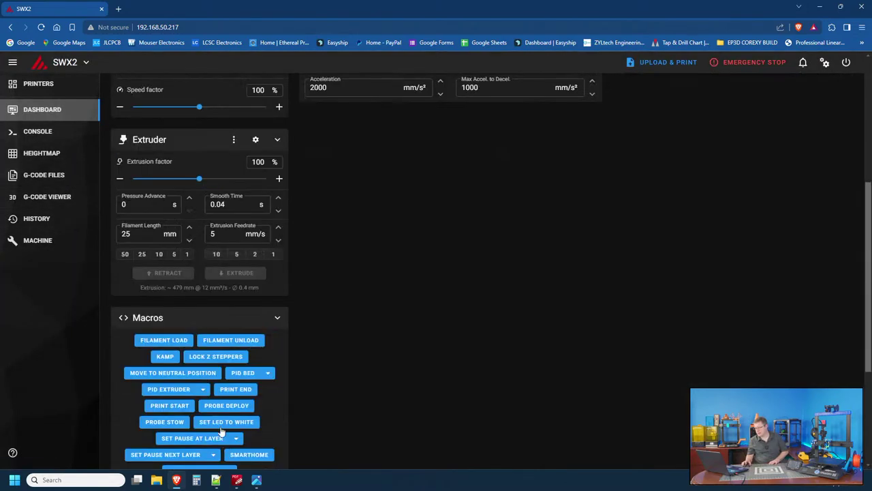
pyautogui.click(226, 405)
pyautogui.click(161, 421)
pyautogui.scroll(4, 64, 369)
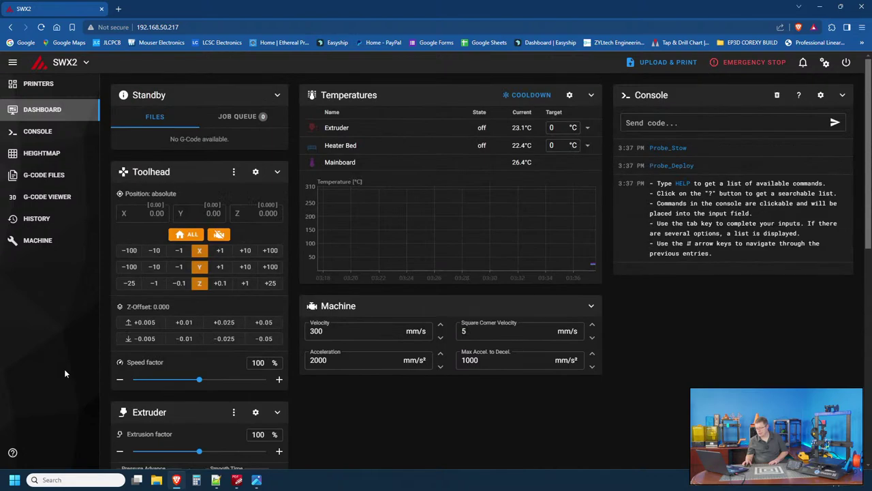
pyautogui.click(189, 239)
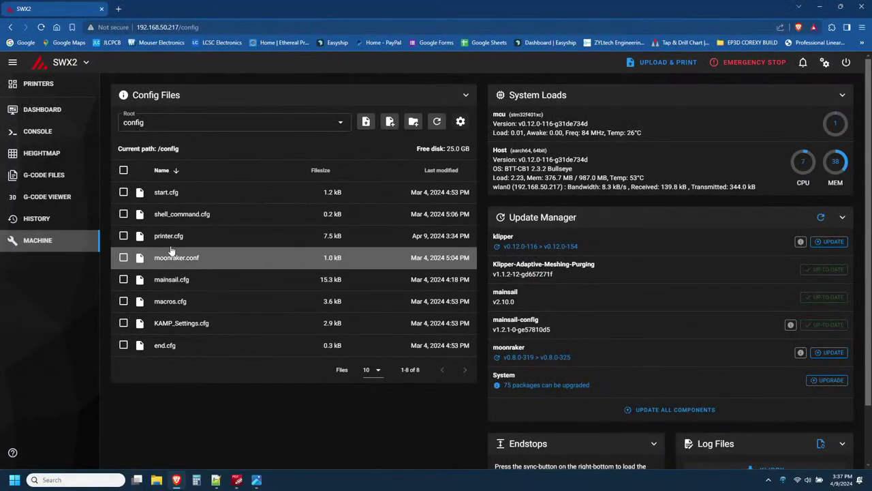
# Delete the ^ from the [probe] pin in printer.cfg so it reads !PC2, and save with a firmware restart.
pyautogui.click(183, 238)
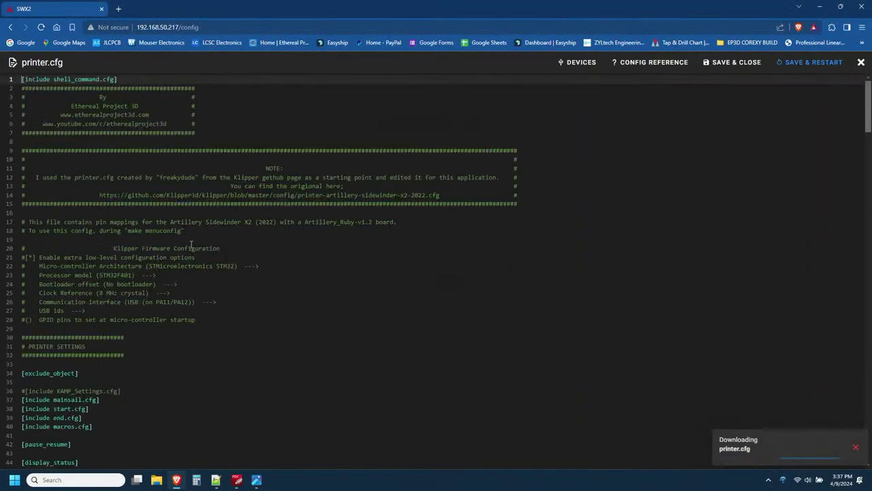
pyautogui.scroll(-20, 184, 340)
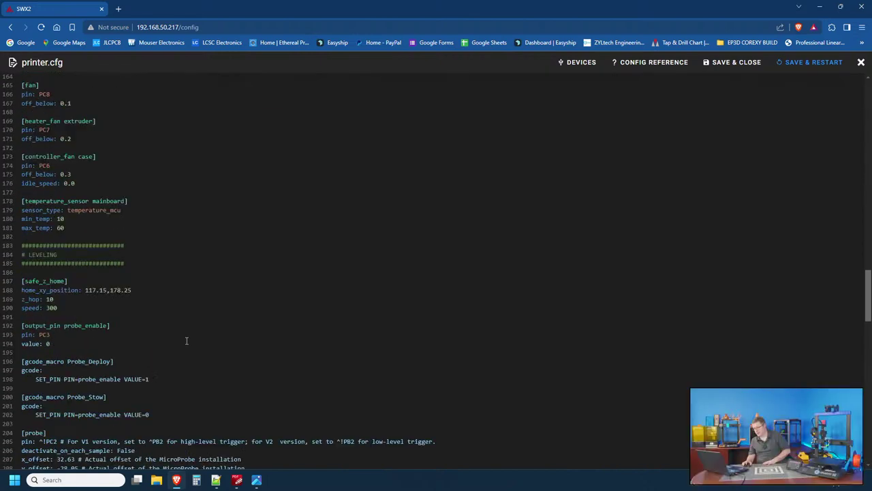
pyautogui.scroll(-3, 186, 340)
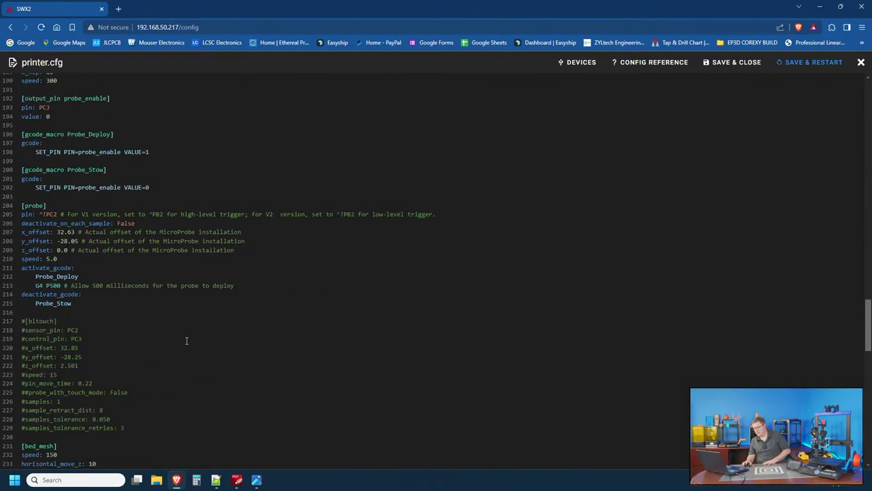
pyautogui.click(42, 214)
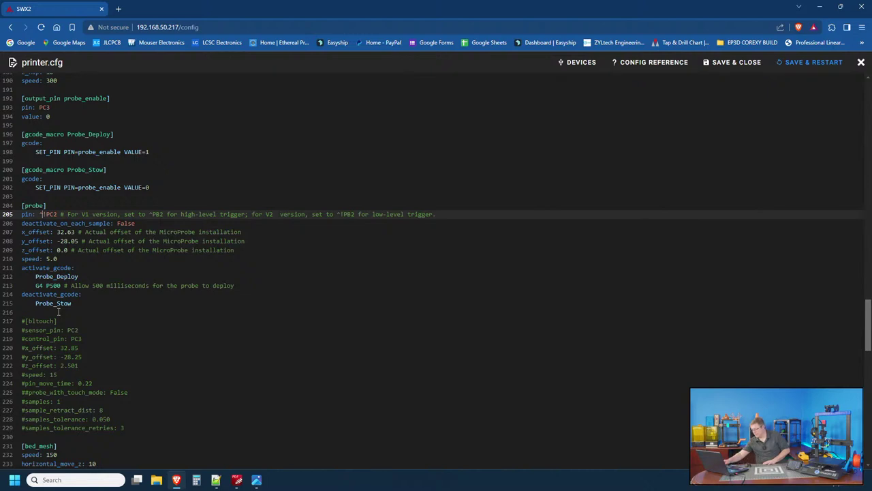
pyautogui.press('BackSpace')
pyautogui.click(806, 67)
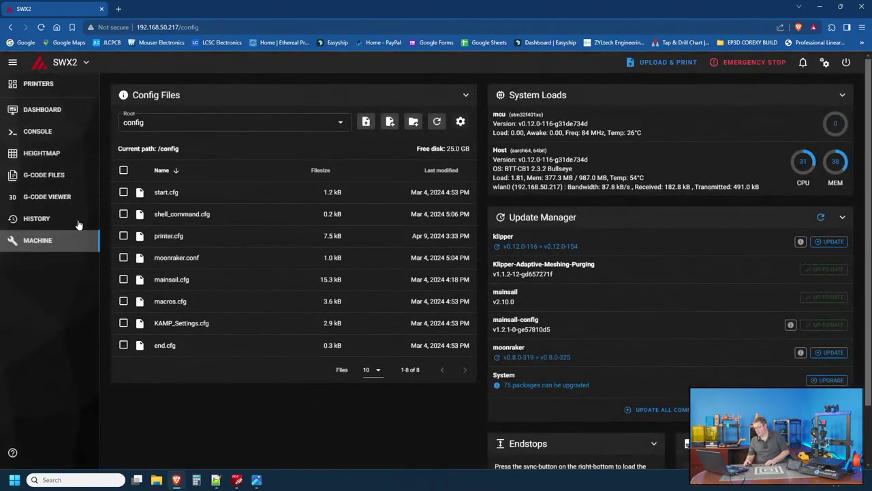
# From the dashboard, cycle the probe repeatedly with the Probe Deploy and Probe Stow macros.
pyautogui.click(42, 109)
pyautogui.scroll(-3, 232, 382)
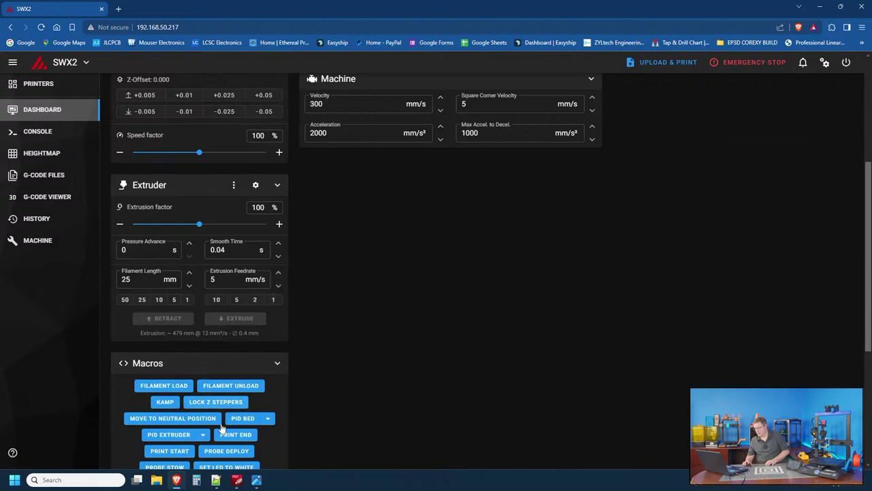
pyautogui.scroll(-3, 212, 456)
pyautogui.click(224, 269)
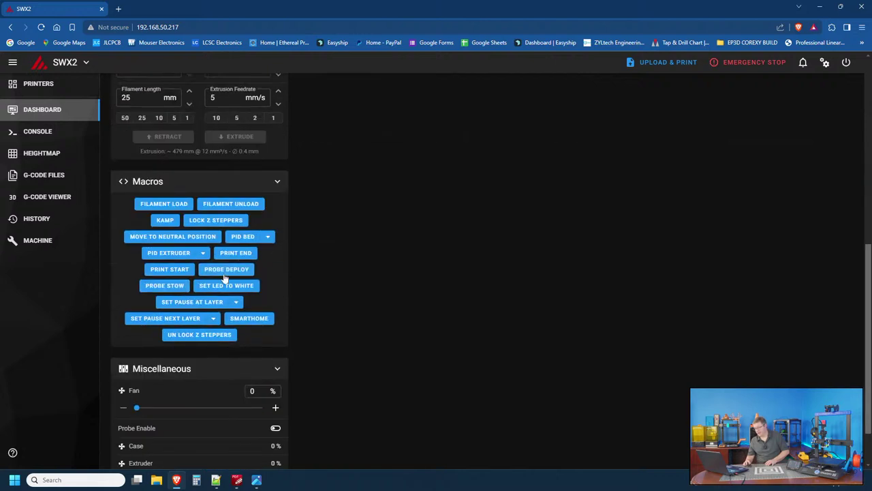
pyautogui.click(169, 287)
pyautogui.click(214, 275)
pyautogui.click(172, 289)
pyautogui.click(211, 271)
pyautogui.click(162, 288)
pyautogui.click(225, 269)
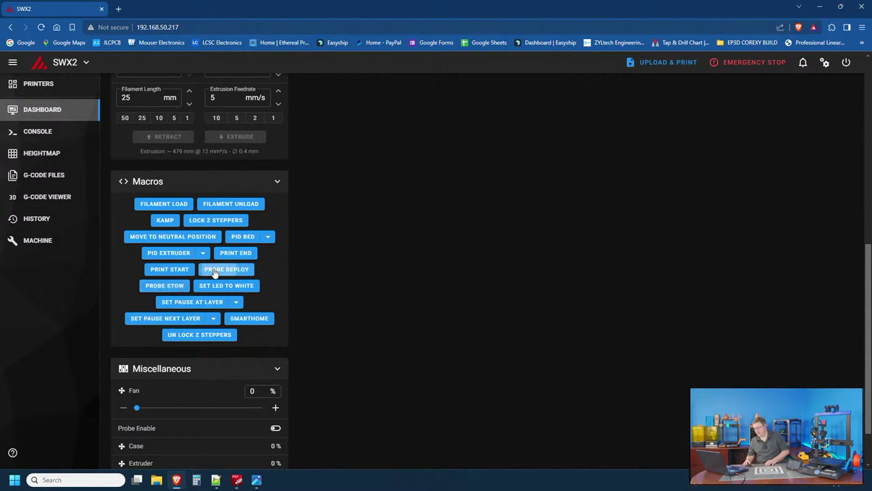
# Reload the SWX2 interface and home all axes with the !PC2 probe pin.
pyautogui.scroll(6, 356, 403)
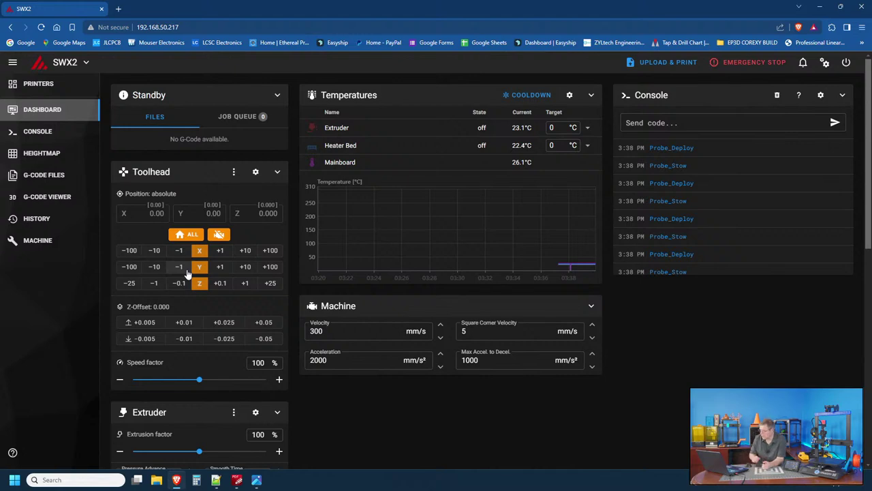
pyautogui.press('F5')
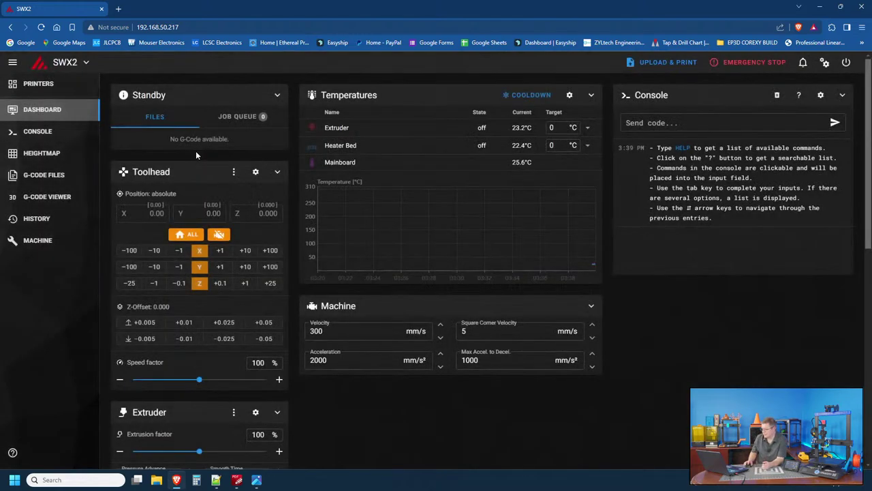
pyautogui.click(180, 236)
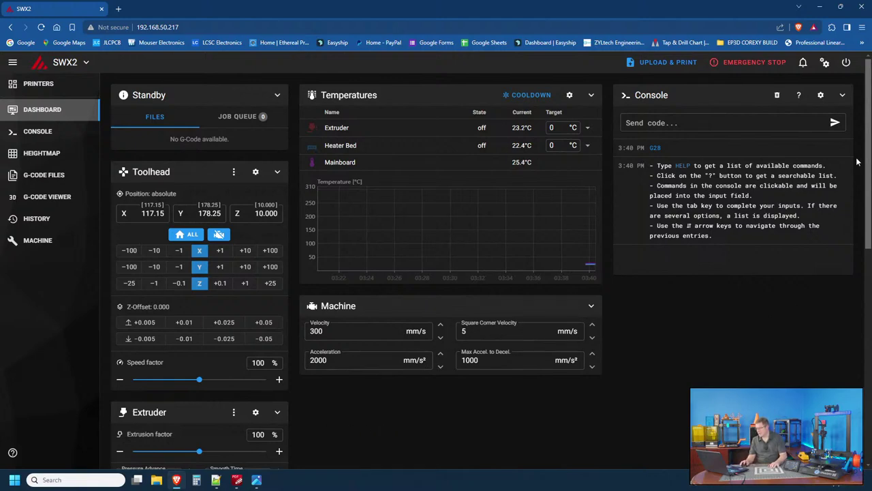
pyautogui.moveTo(867, 140); pyautogui.dragTo(870, 322)
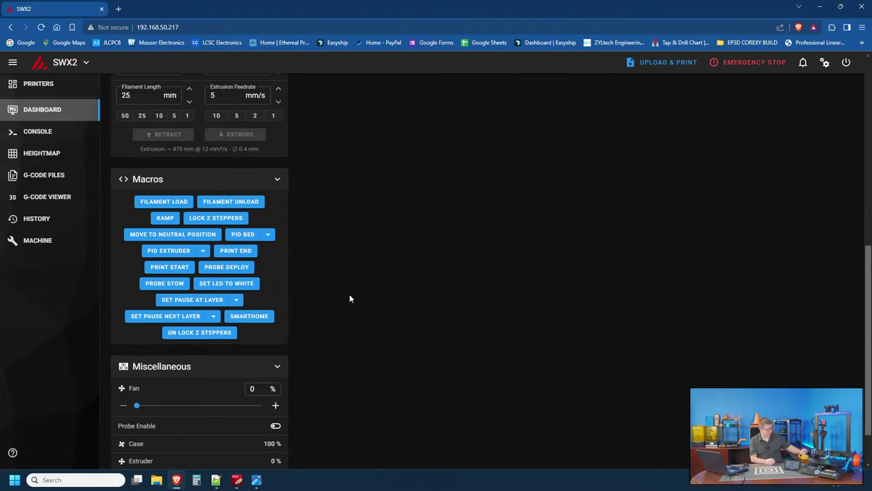
pyautogui.scroll(5, 635, 204)
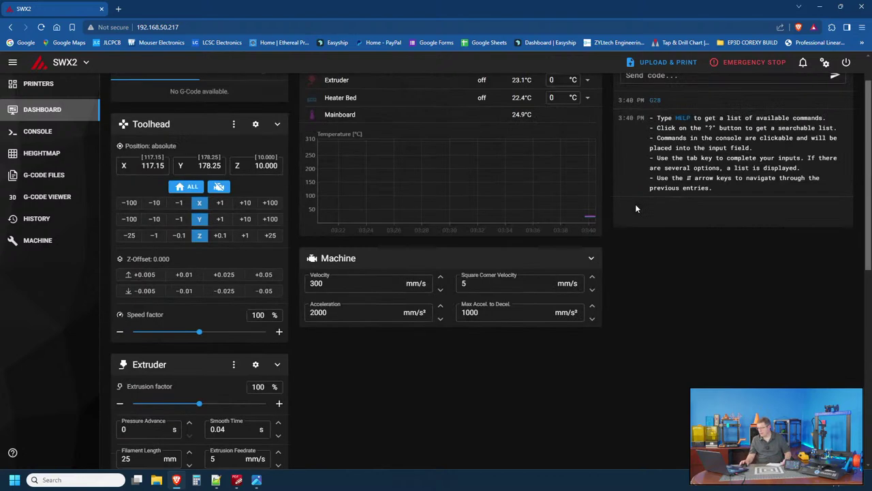